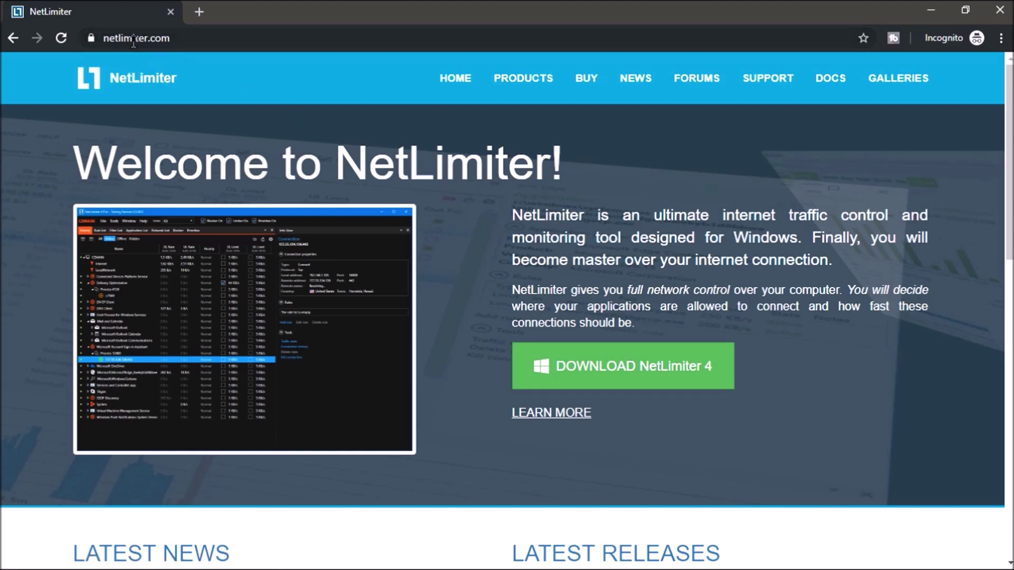
Start downloading the NetLimiter 4 installer from the site and show Chrome's full downloads list.
drag(132, 38, 177, 40)
click(176, 39)
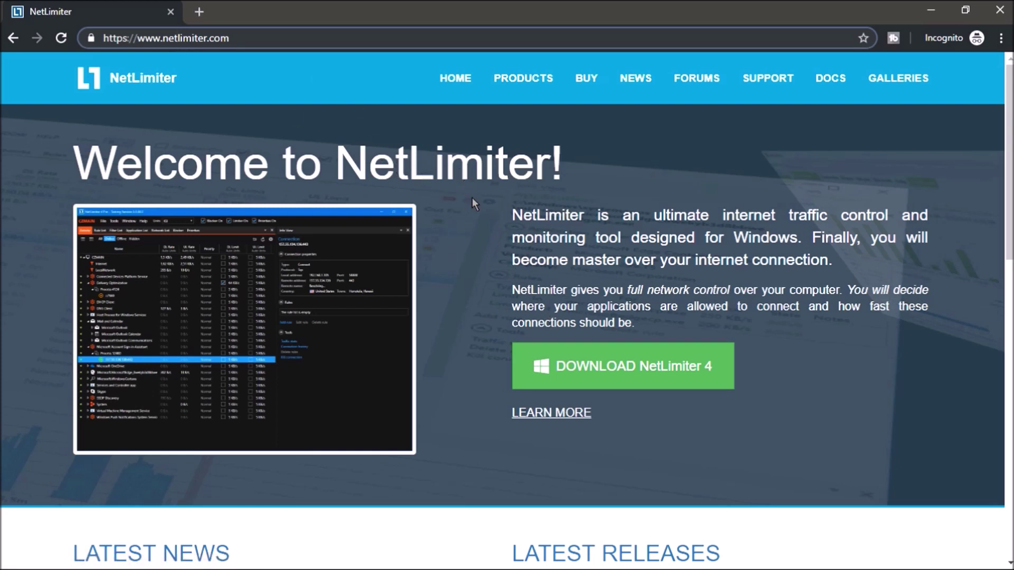
click(600, 380)
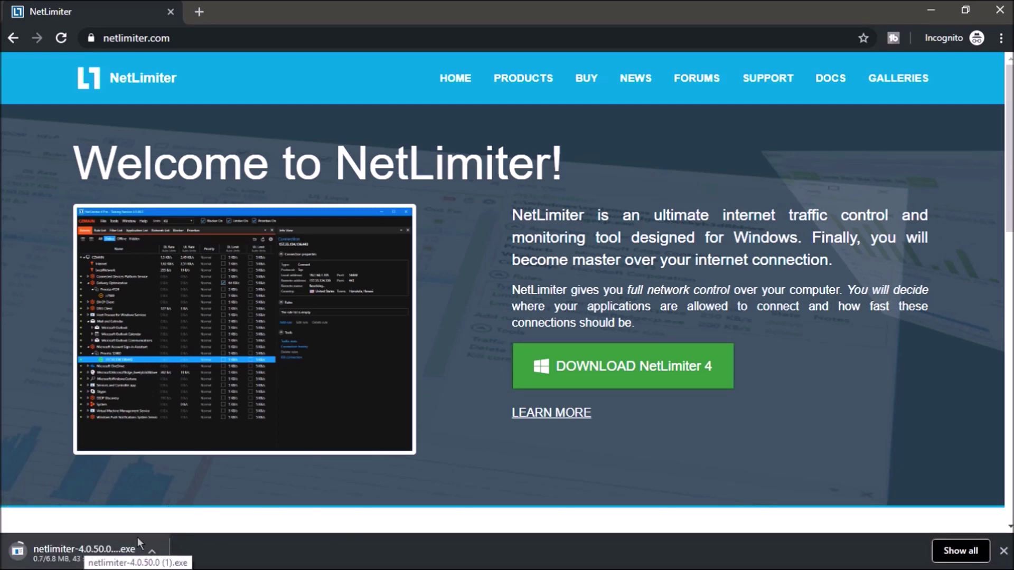
click(946, 552)
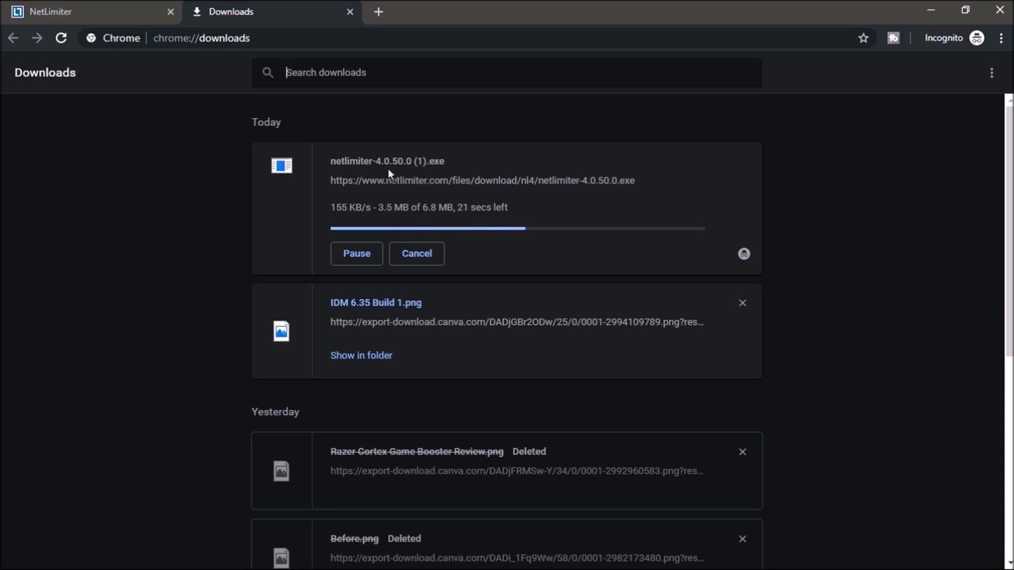
Read the NetLimiter 4.0.50.0 bugfix and New features notes, then return to the downloads tab.
click(119, 11)
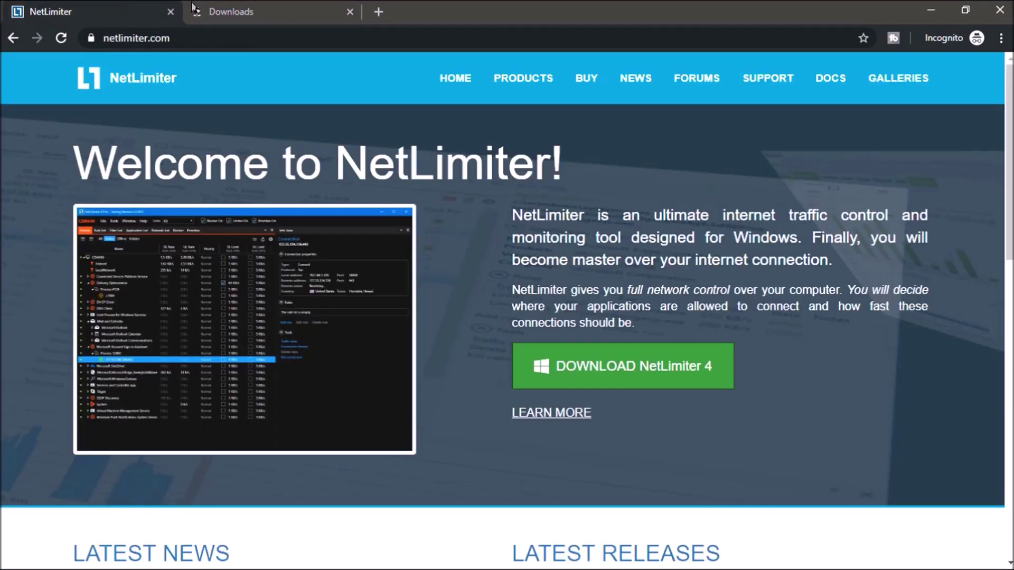
scroll(504, 284, down, 2)
scroll(515, 301, down, 1)
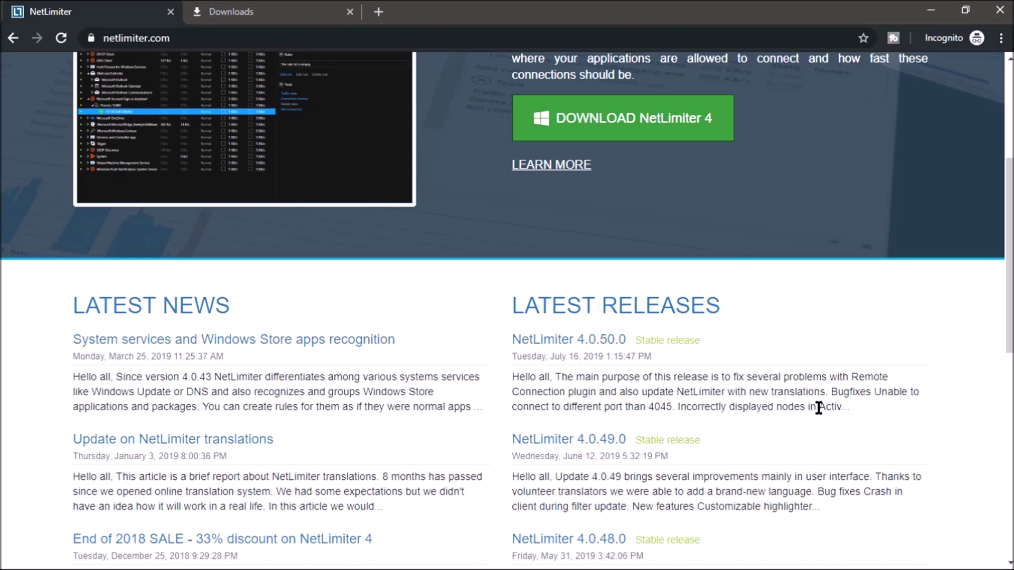
click(557, 347)
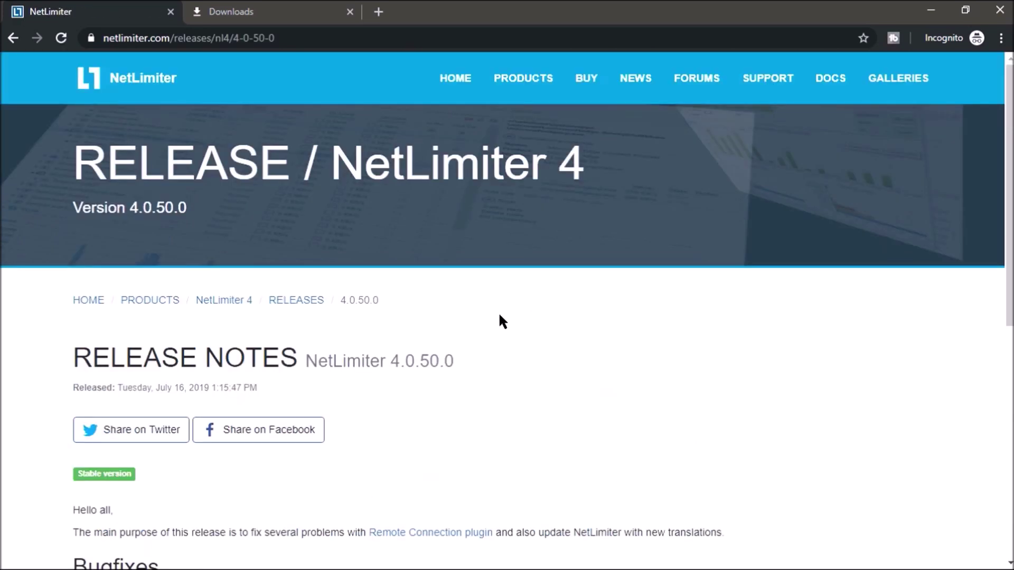
scroll(498, 312, down, 2)
scroll(416, 371, down, 2)
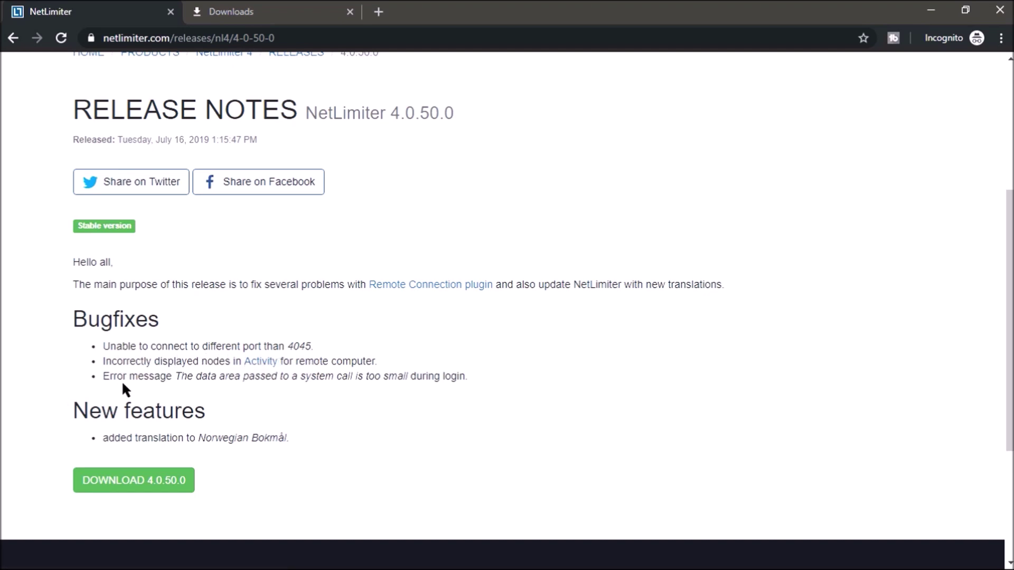
drag(108, 377, 213, 377)
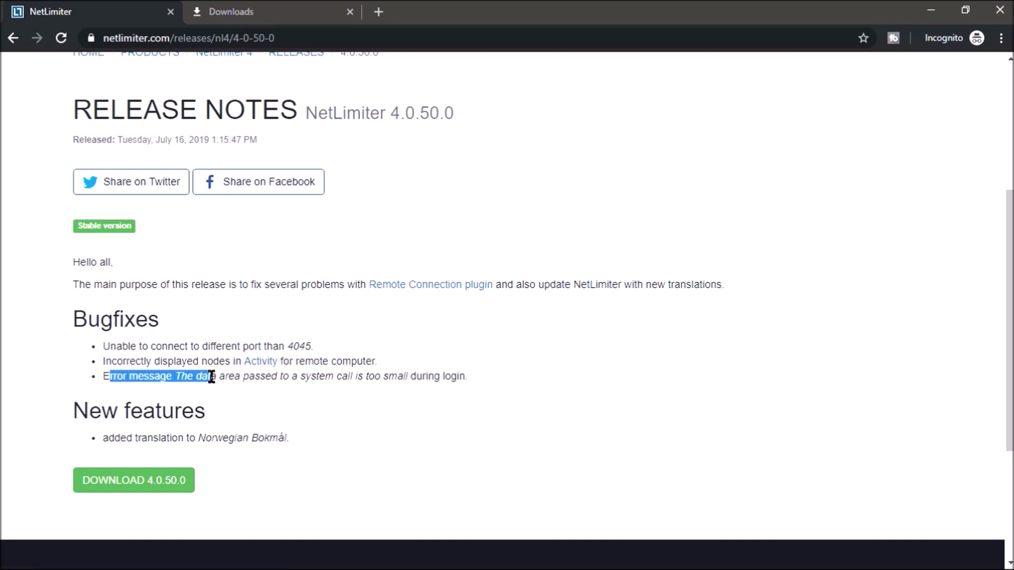
drag(212, 378, 220, 377)
drag(82, 413, 234, 408)
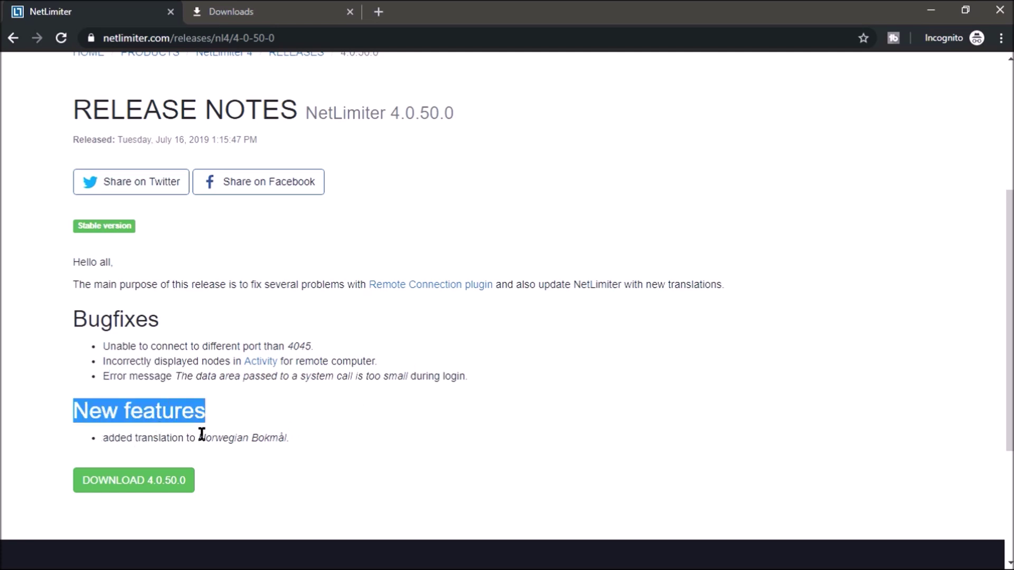
scroll(194, 435, up, 3)
click(261, 6)
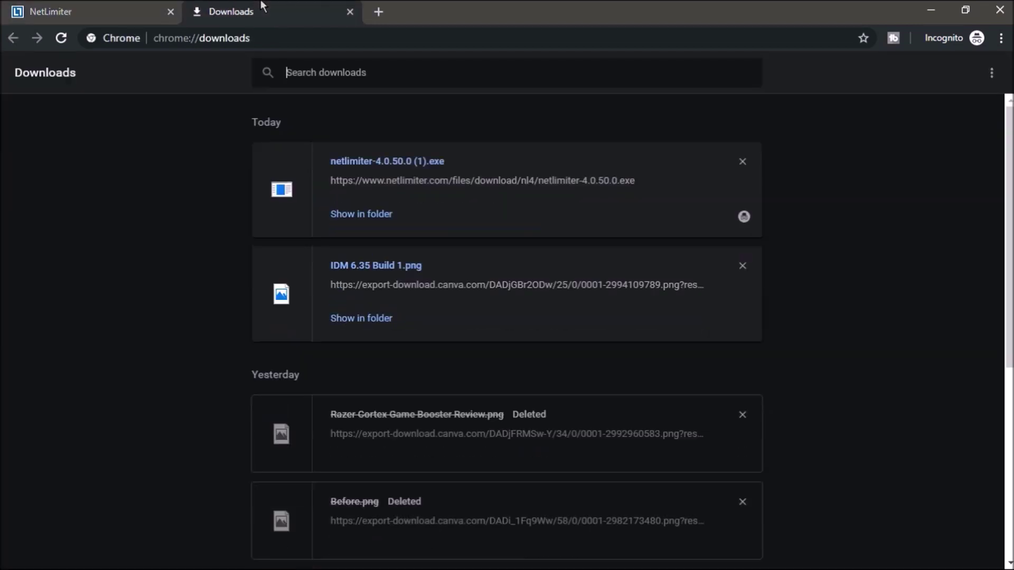
Launch netlimiter-4.0.50.0 (1).exe, dismiss the duplicate-setup error, and minimize Chrome.
double_click(378, 166)
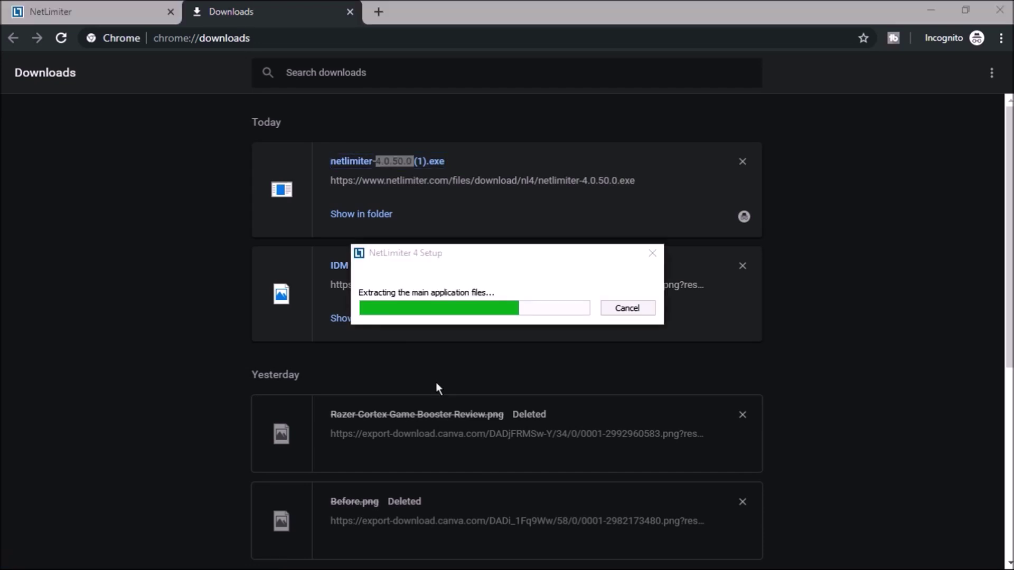
click(584, 340)
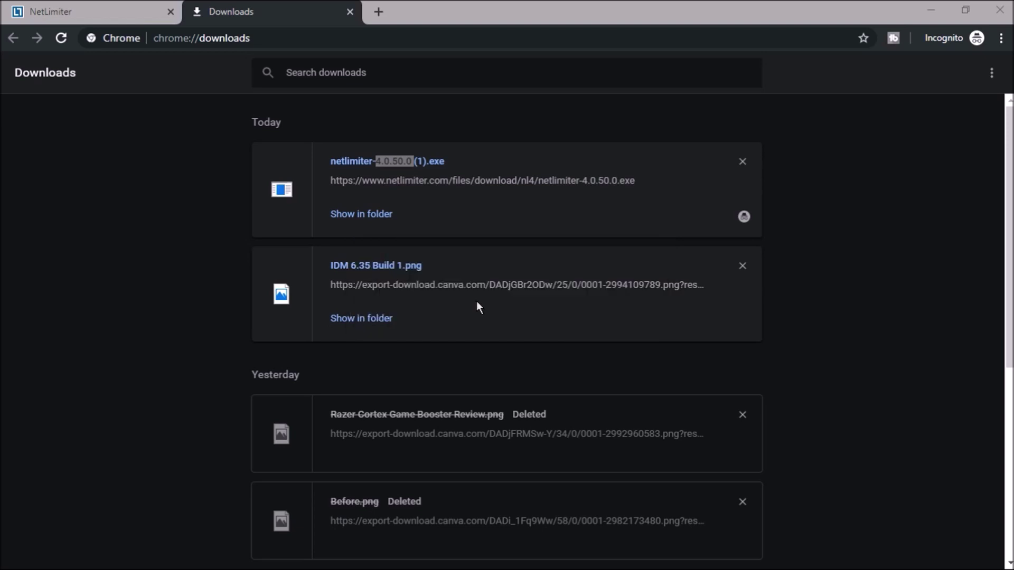
click(929, 11)
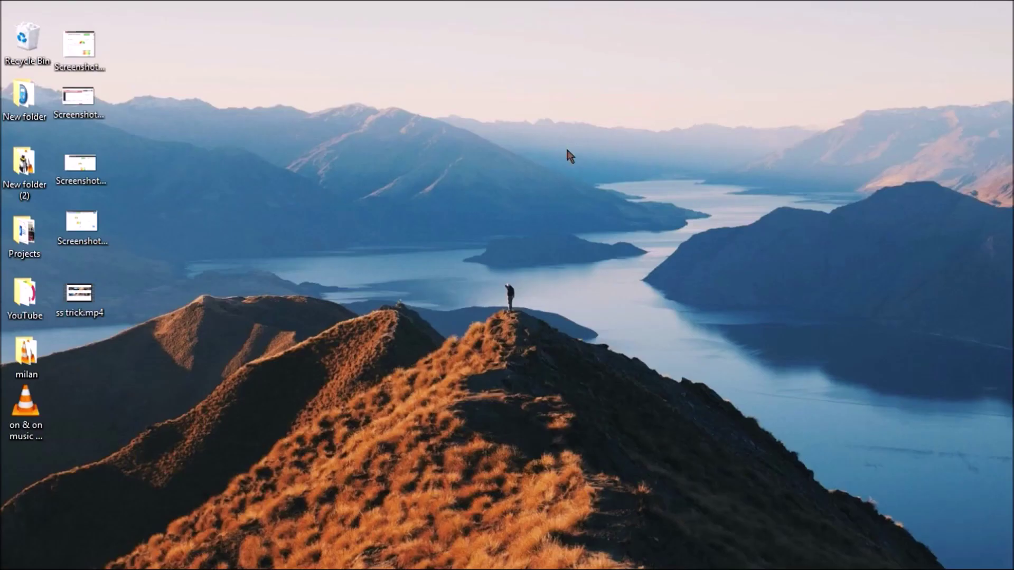
Accept the license, install NetLimiter 4, run it and finish the setup wizard.
click(358, 405)
click(507, 444)
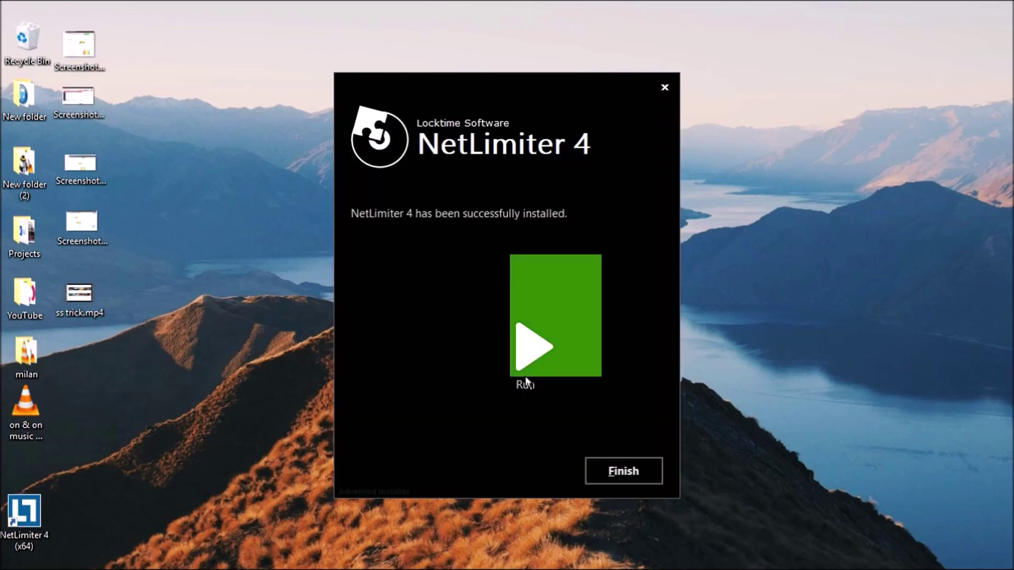
click(536, 348)
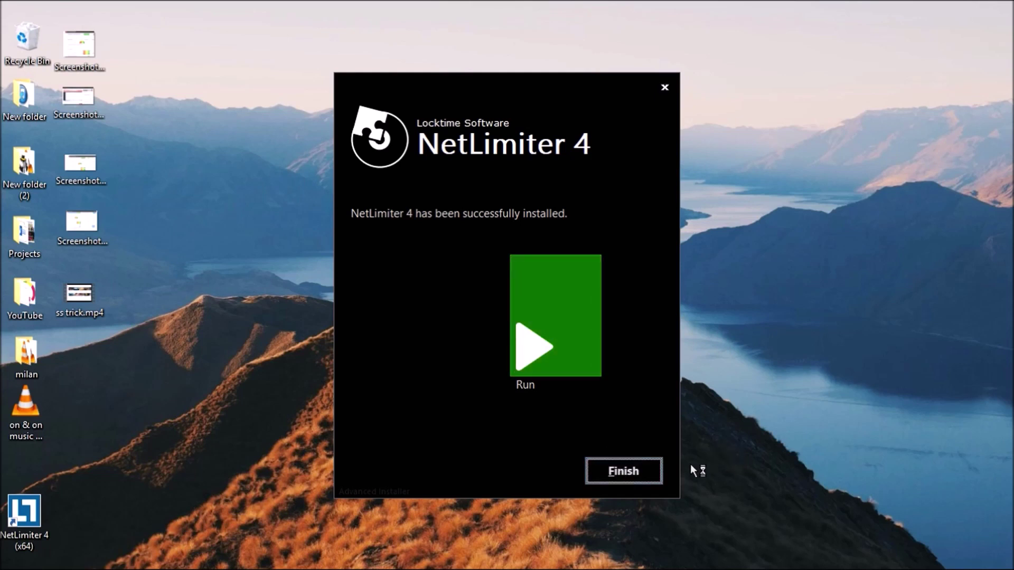
click(657, 474)
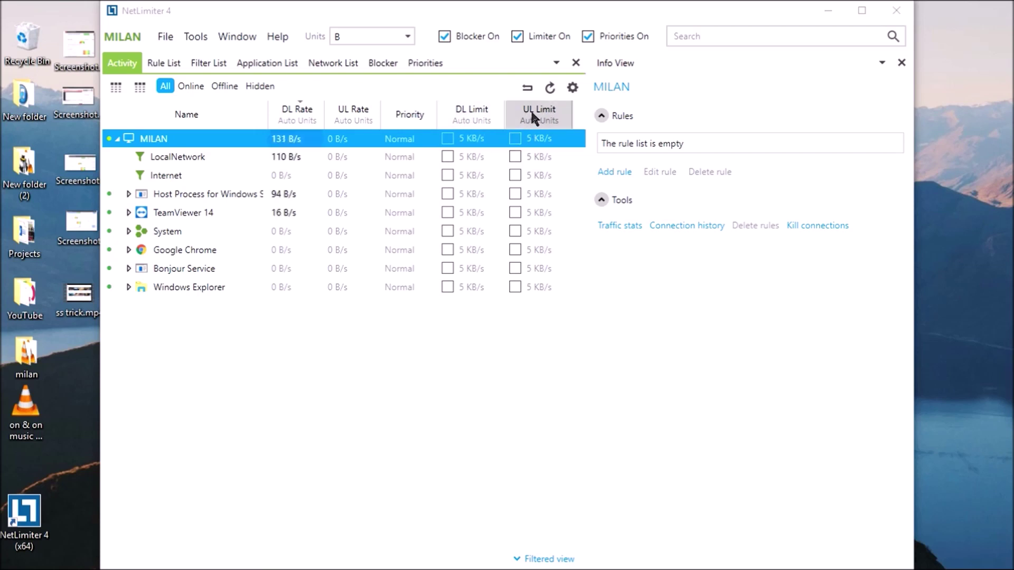
Show NetLimiter 4's Rules list, which has no rules yet.
click(158, 63)
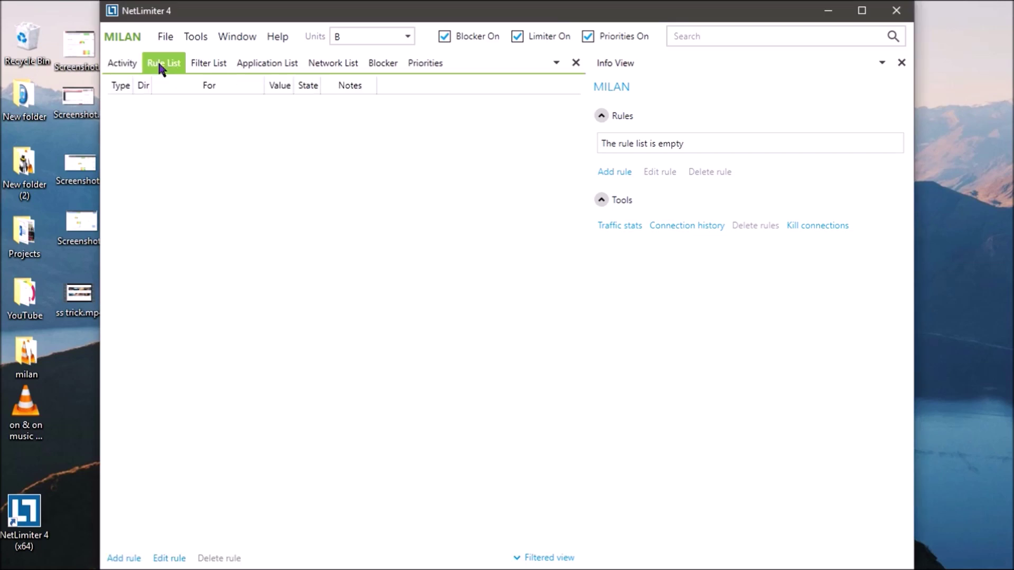
Browse NetLimiter's Filters, Apps, Network, Blocker and Priorities views.
click(213, 62)
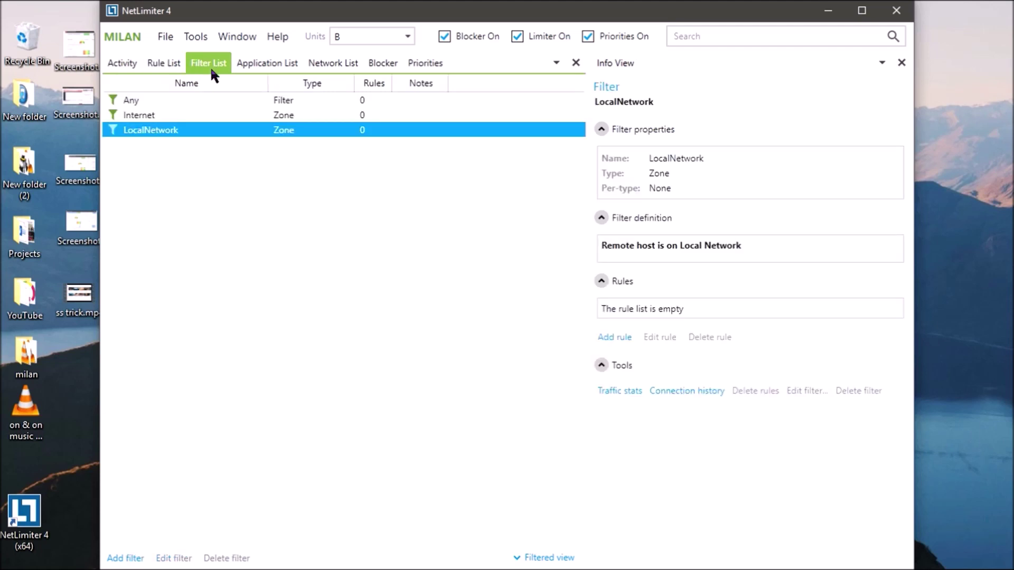
click(259, 65)
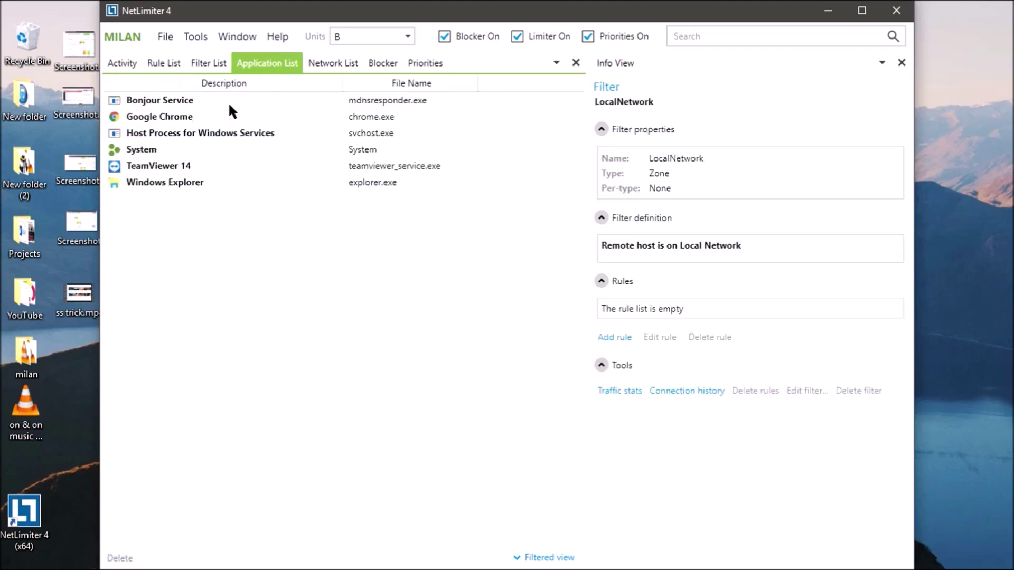
click(329, 64)
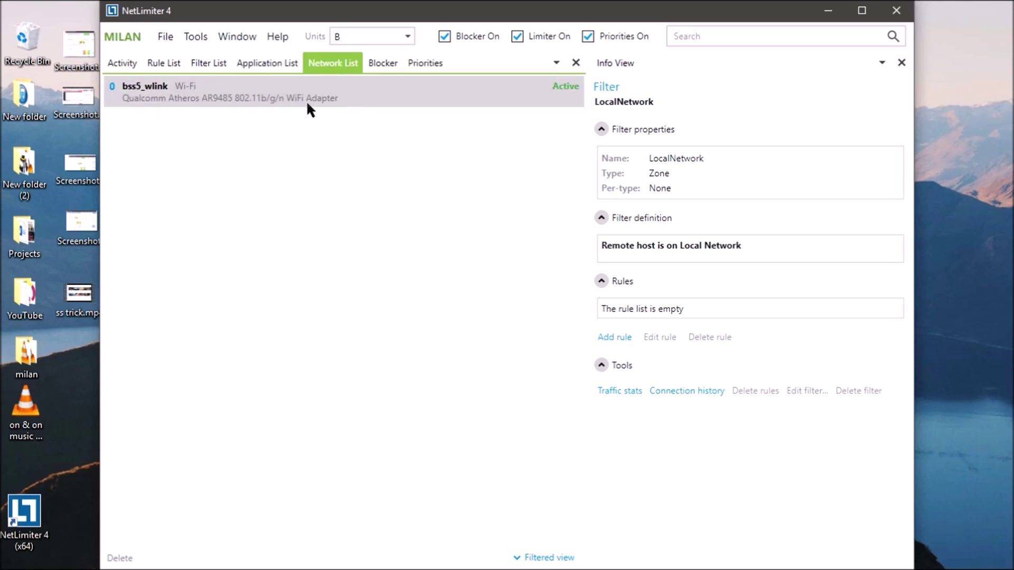
click(378, 58)
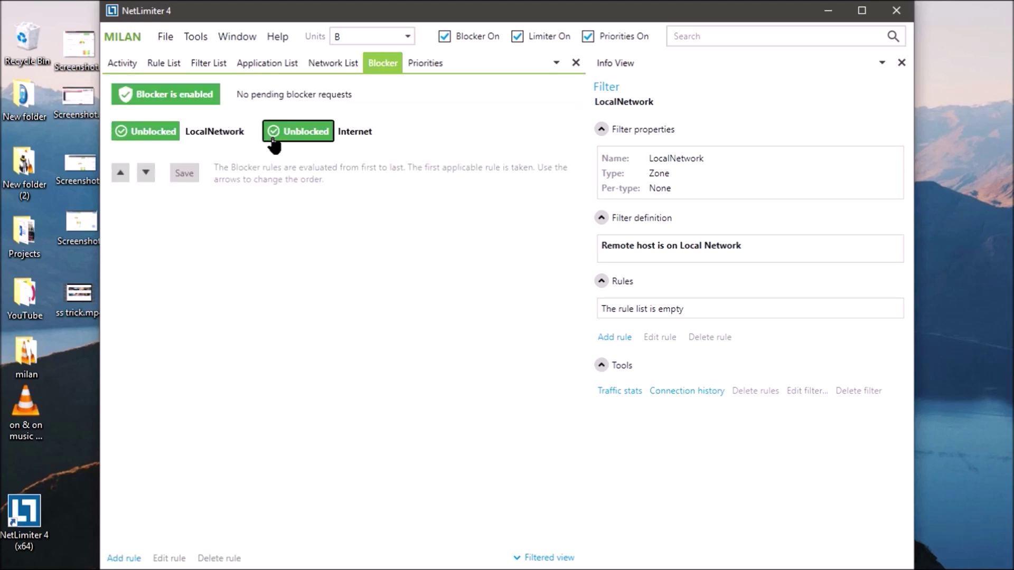
click(426, 63)
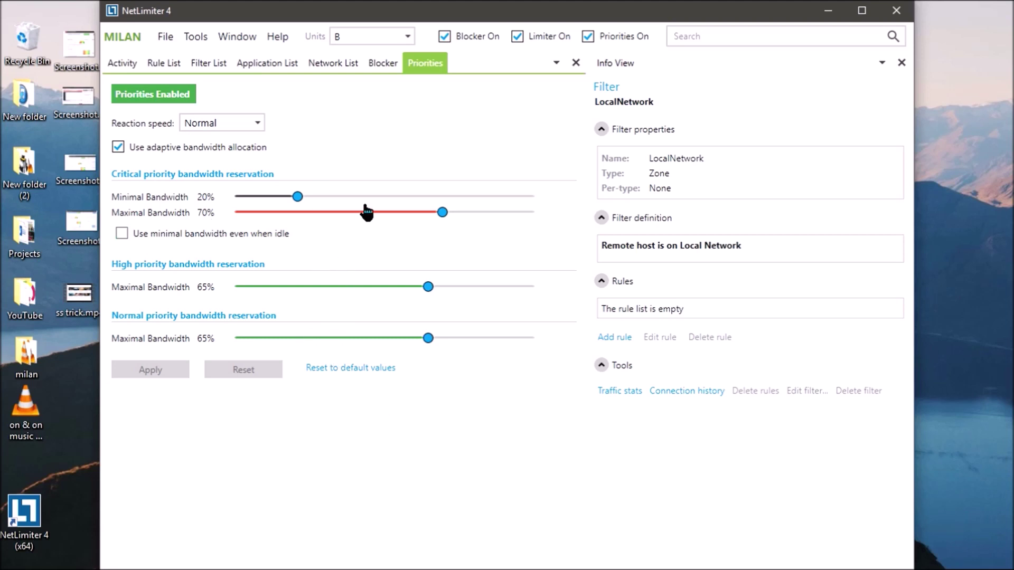
Return to the Activity list and show Google Chrome's Info View.
click(160, 38)
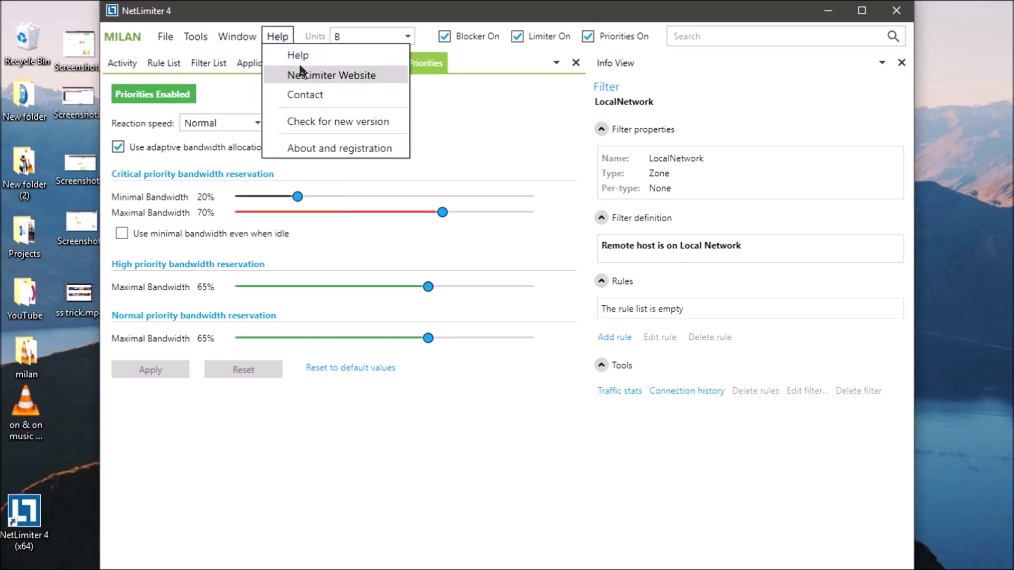
mouse_move(277, 37)
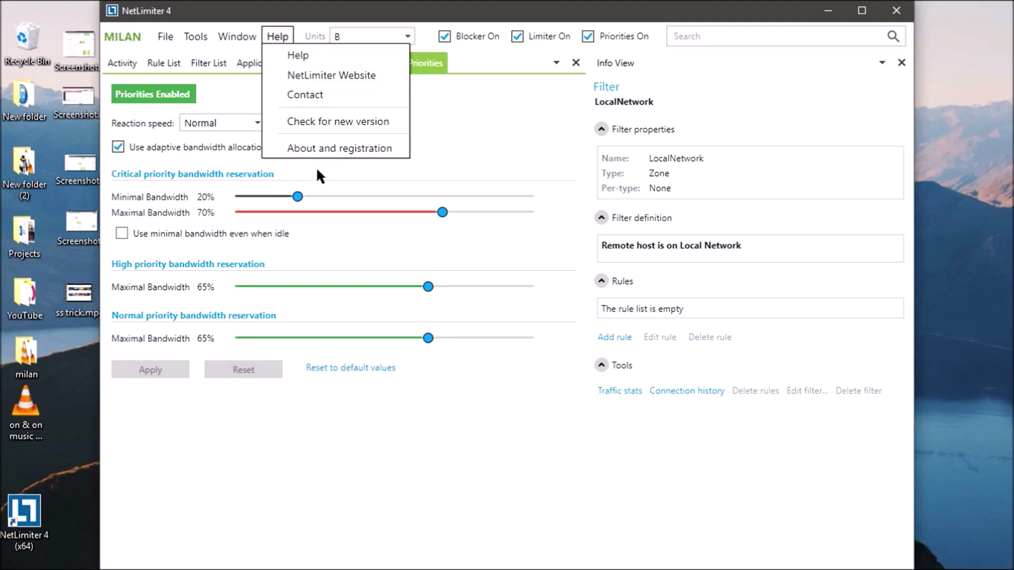
click(472, 142)
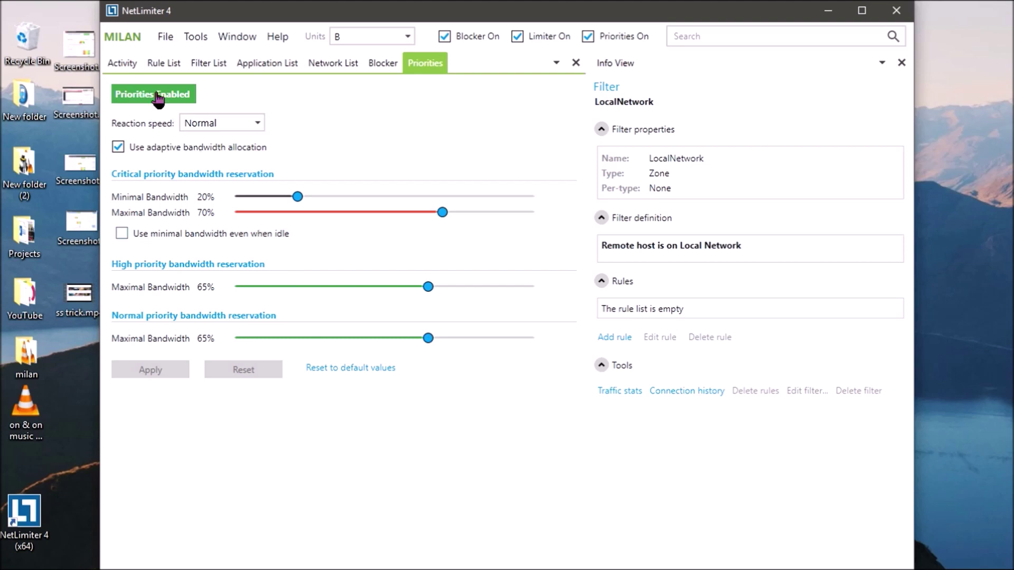
click(130, 63)
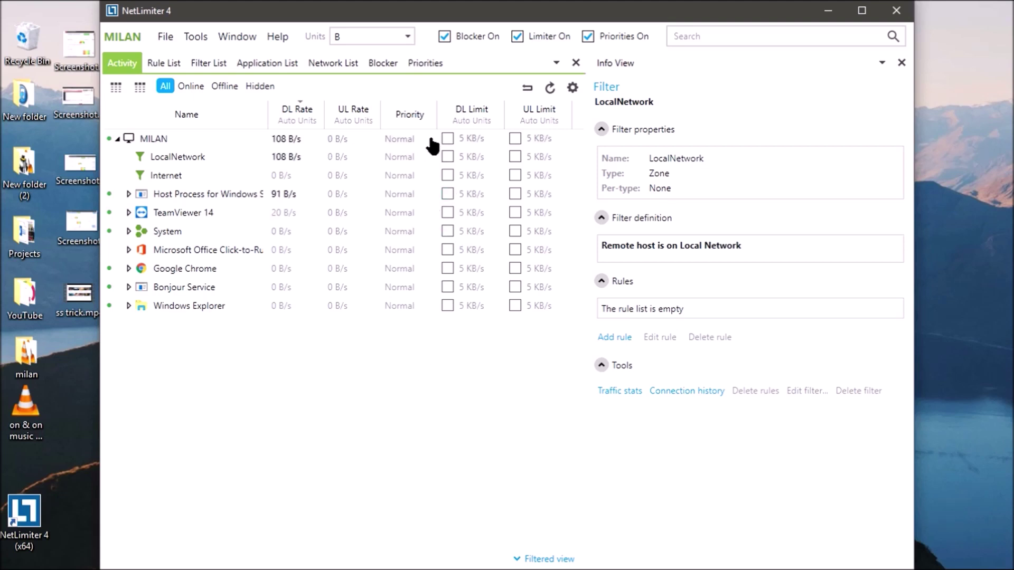
click(203, 268)
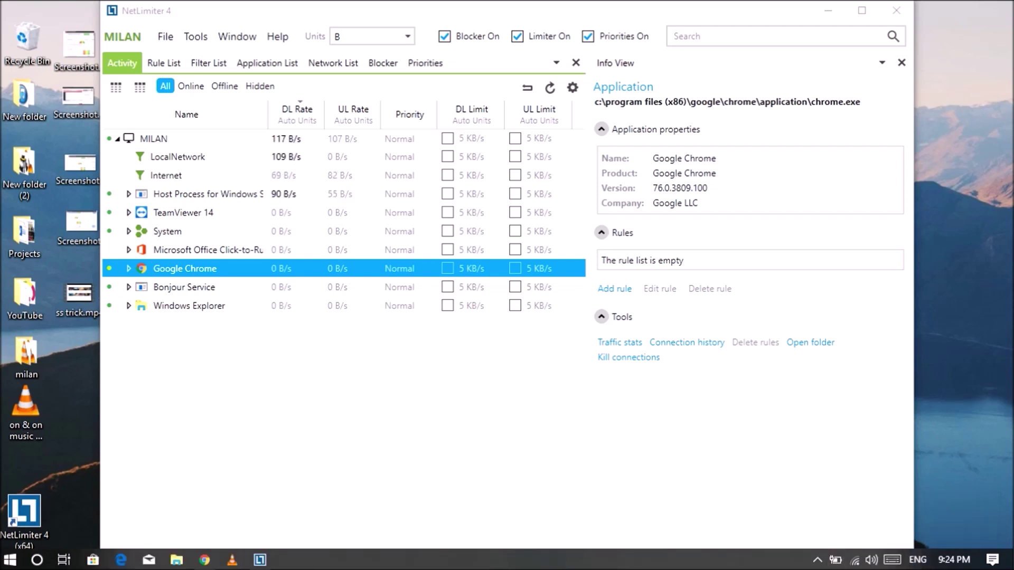
Bring Chrome forward, close its Downloads tab and open a blank new tab.
key(super+alt+d)
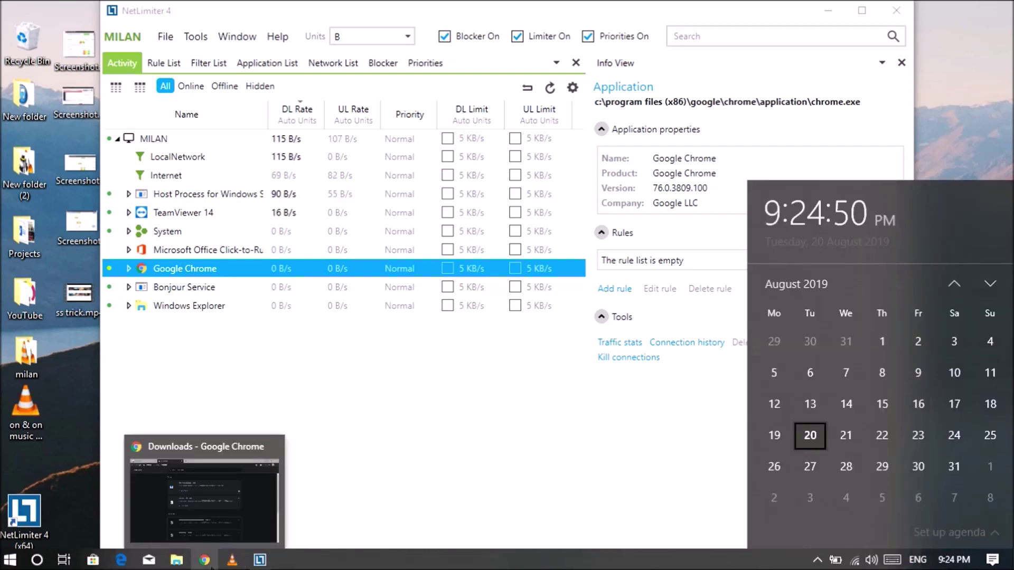
click(205, 559)
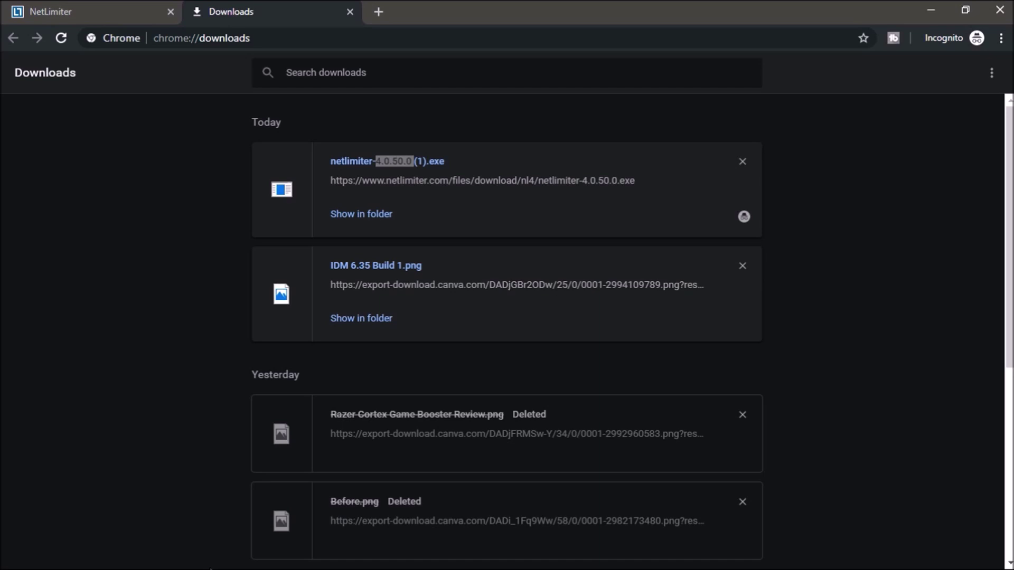
click(352, 11)
click(199, 11)
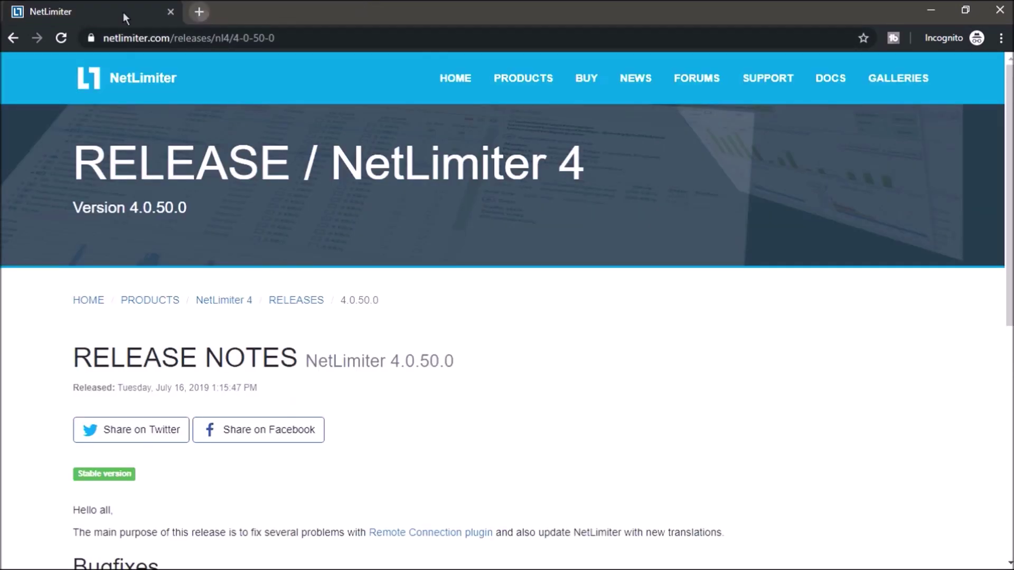
Close the NetLimiter page and search 'check internet speed' to reach speedtest.net.
click(170, 11)
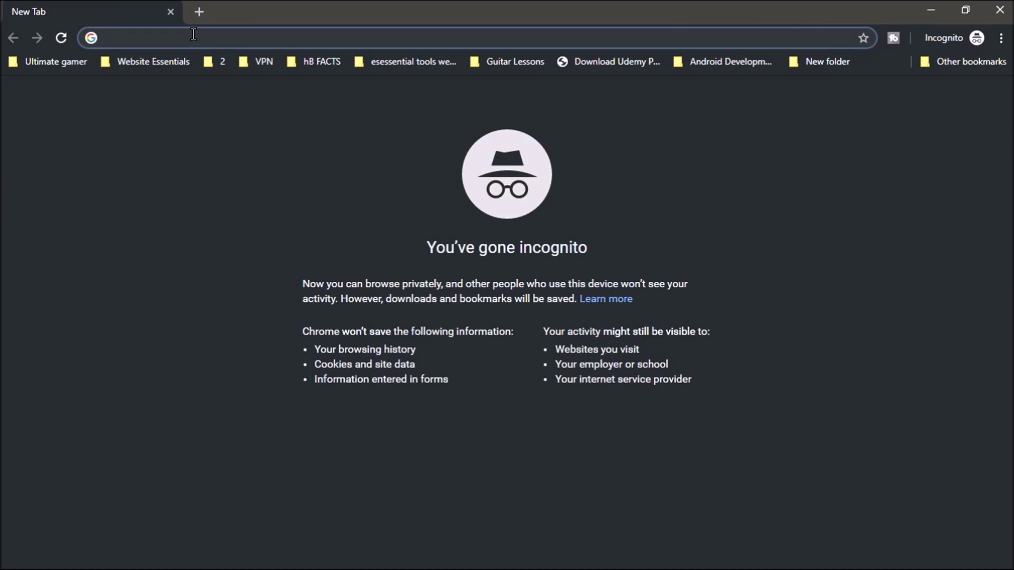
text(c)
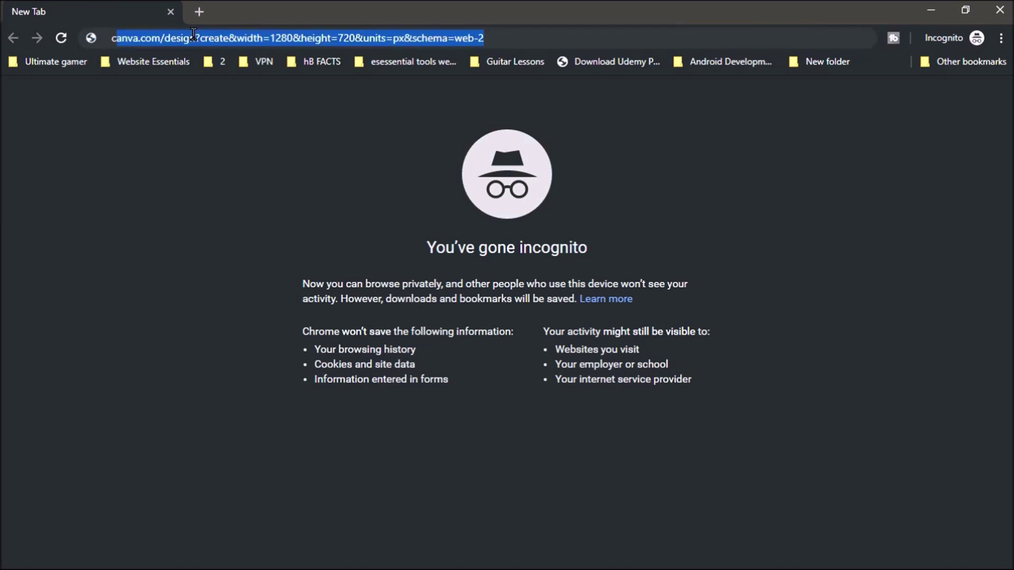
text(heck inter)
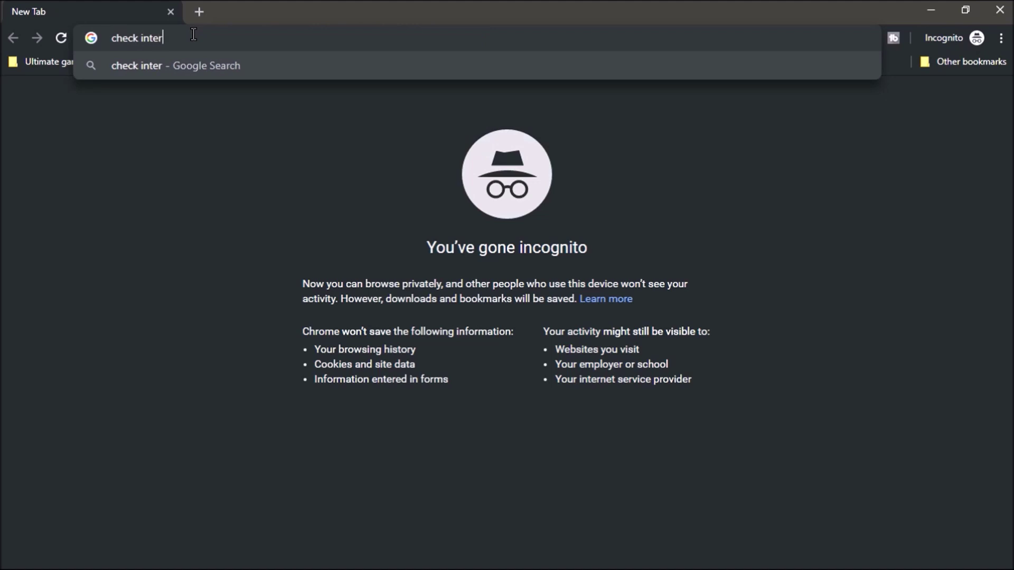
text(net so)
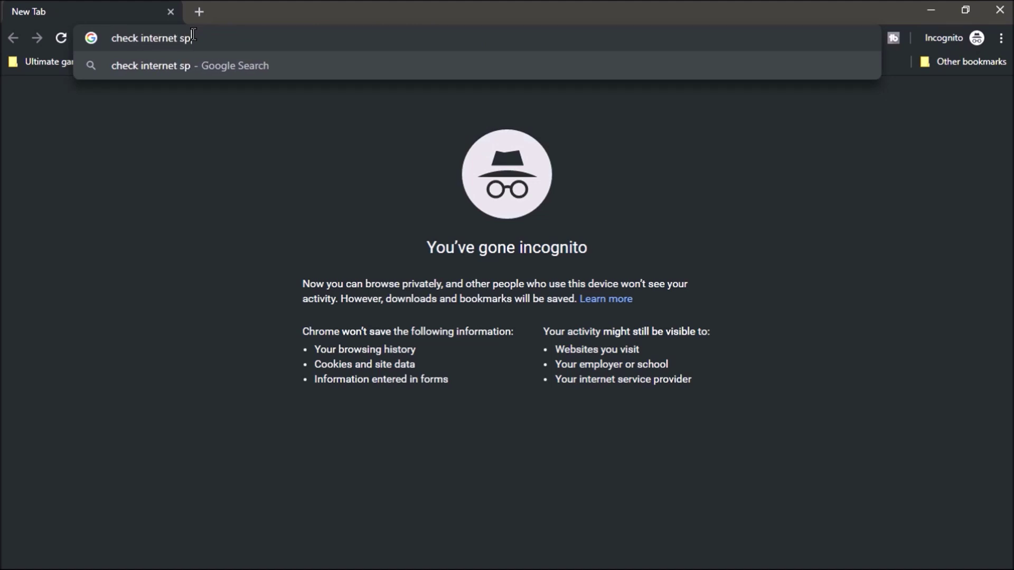
text(eed)
key(Return)
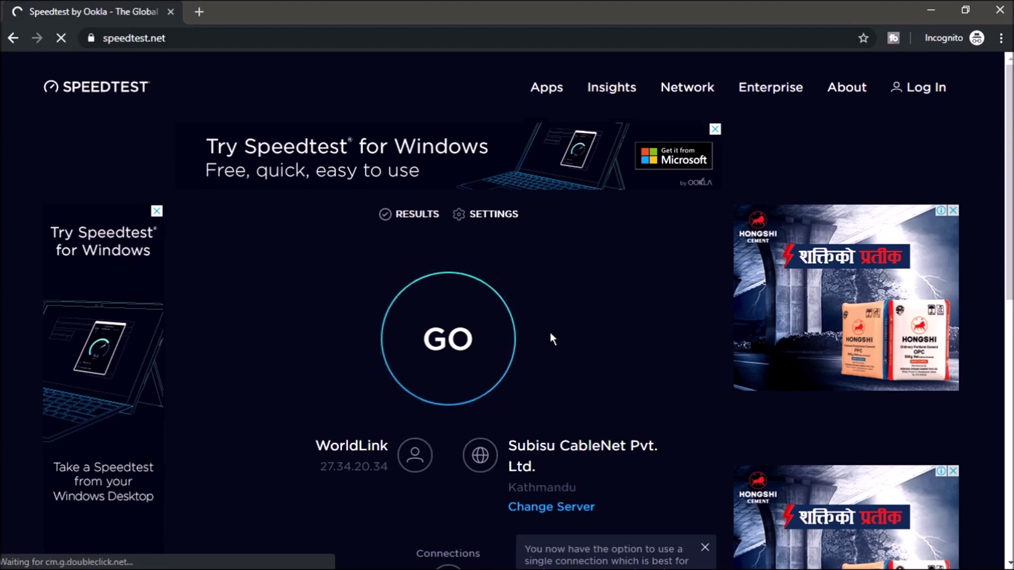
Run a speed test (18.69 Mbps down, 15.03 up), then load speedtest.net in a second tab.
click(457, 340)
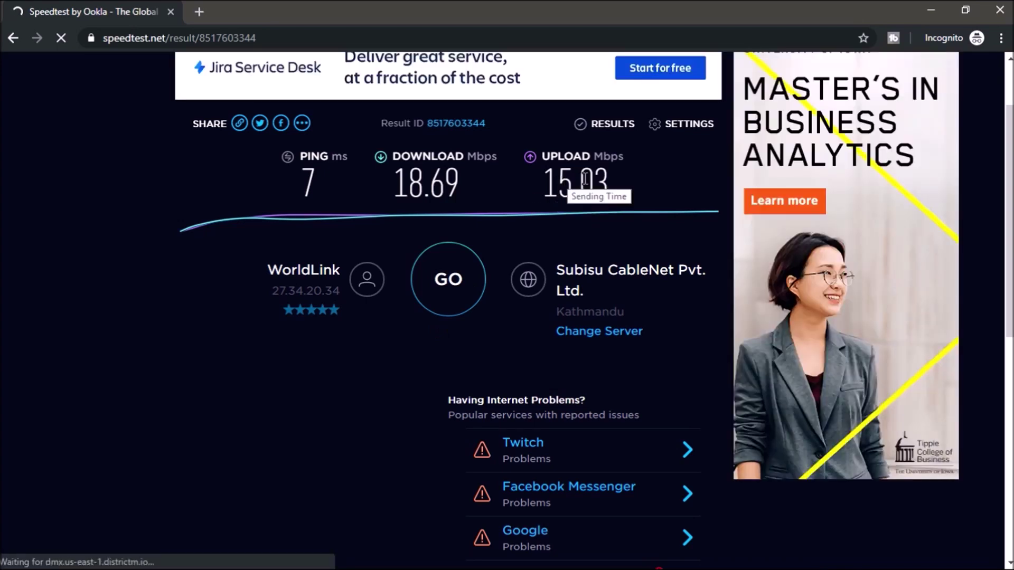
click(197, 12)
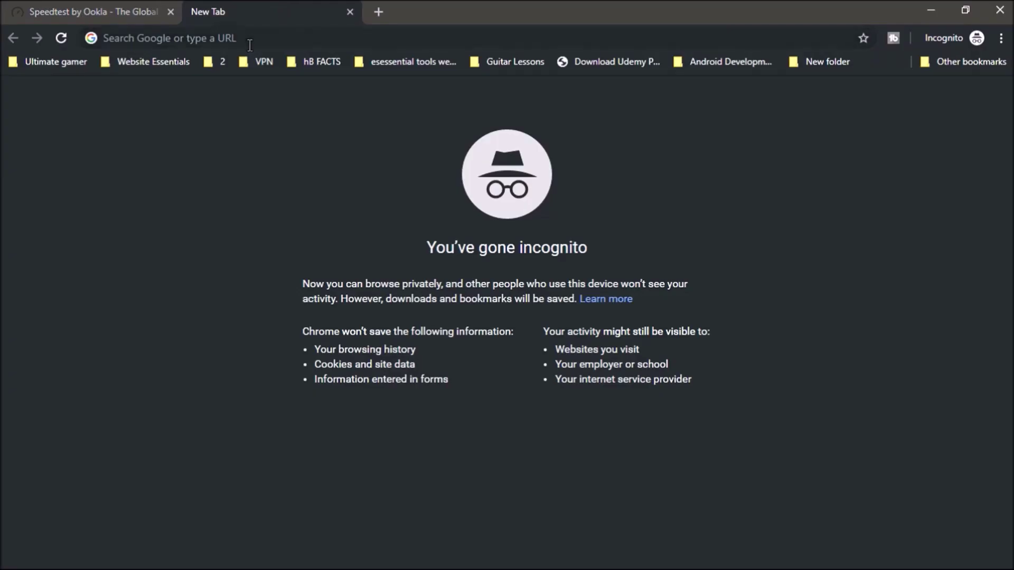
right_click(251, 38)
click(300, 161)
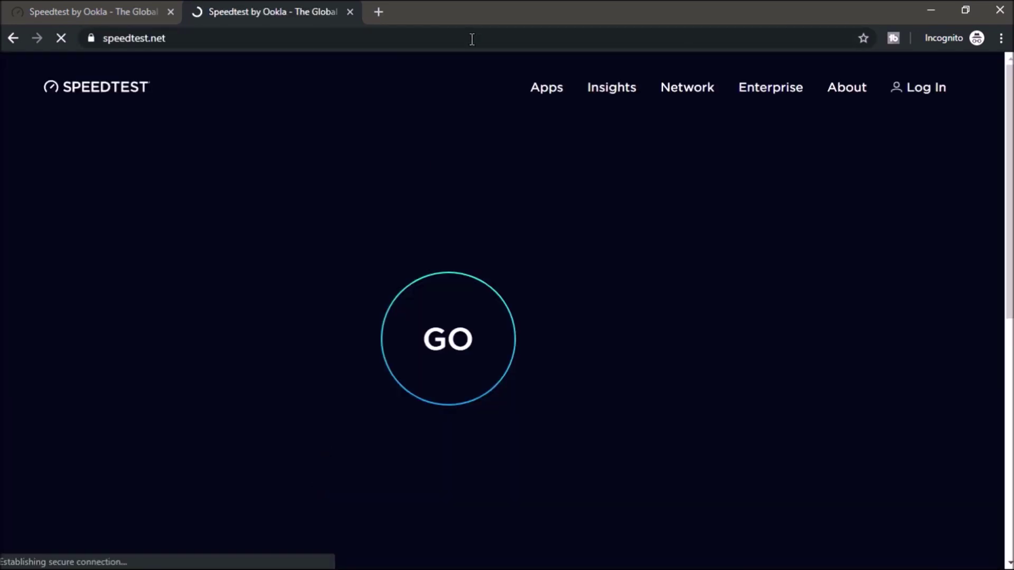
mouse_move(494, 11)
mouse_down()
mouse_move(648, 83)
mouse_move(684, 66)
mouse_up()
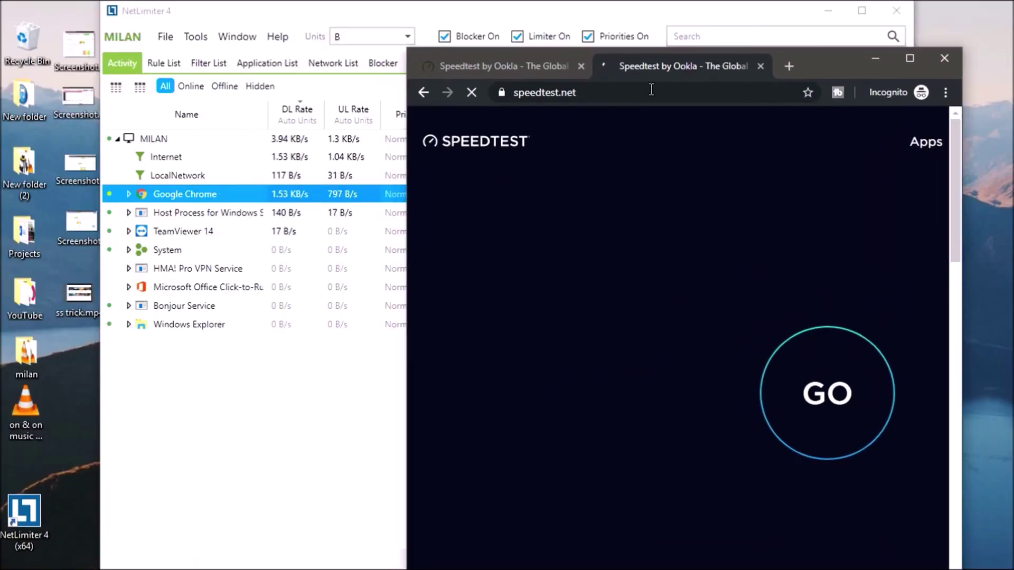
Add a 500 KB/s download limit rule for Google Chrome.
click(205, 198)
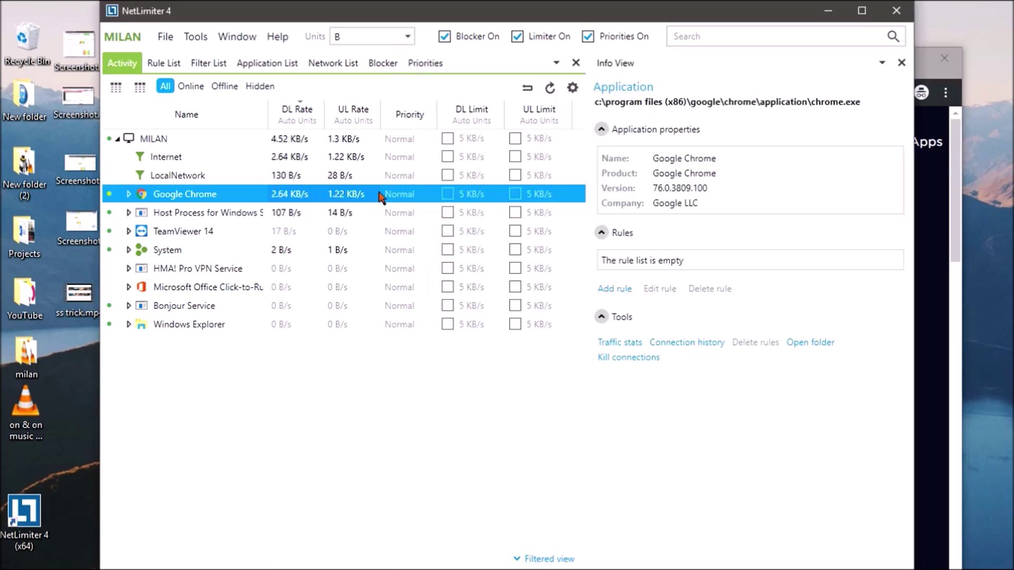
click(470, 196)
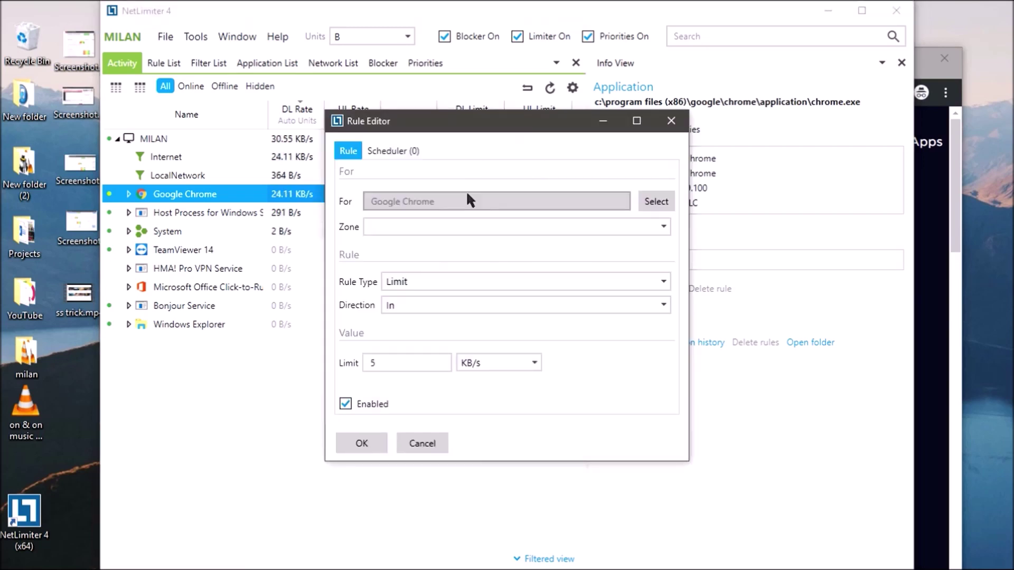
click(396, 361)
text(00)
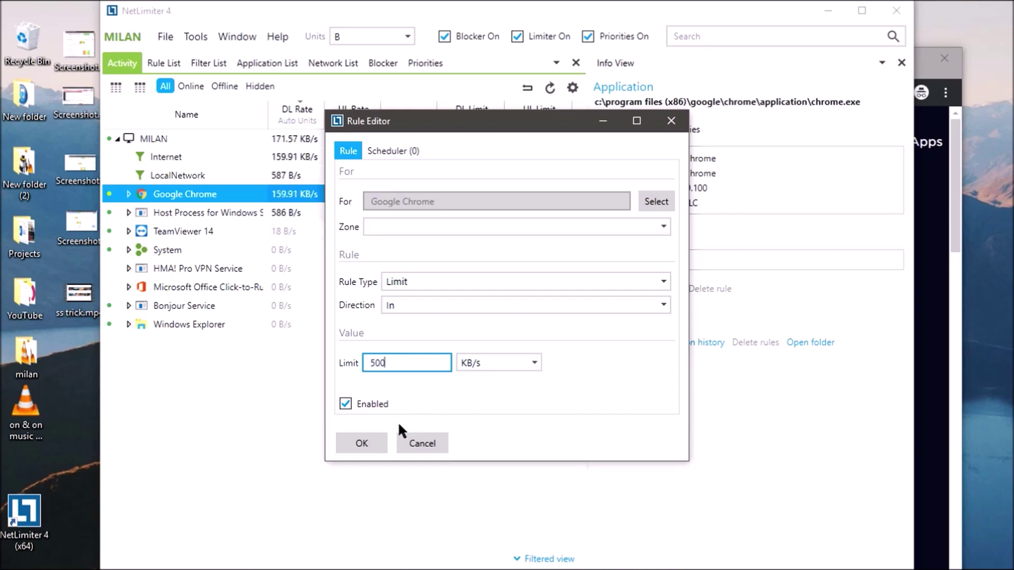
drag(410, 365, 374, 366)
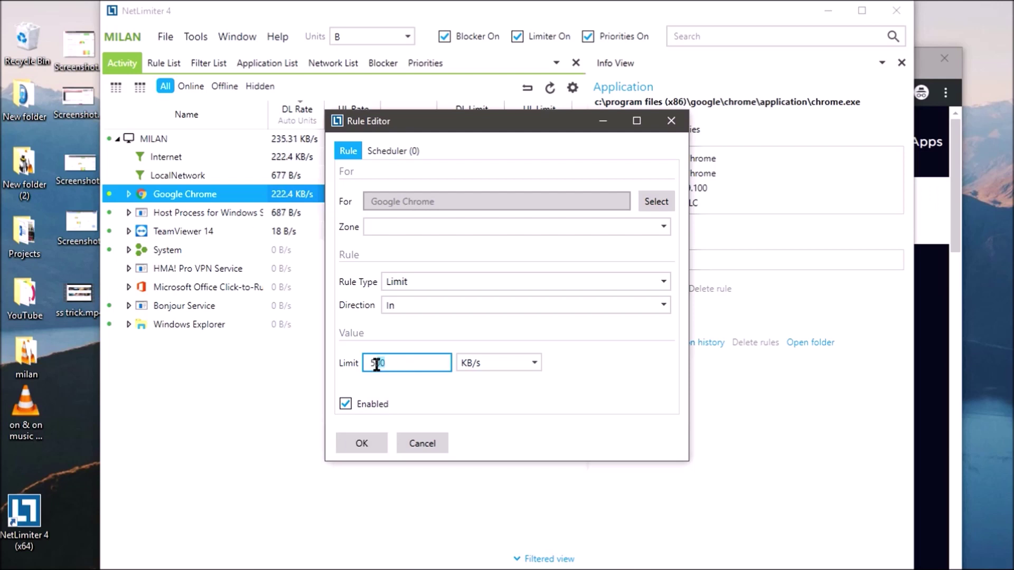
click(378, 444)
click(358, 445)
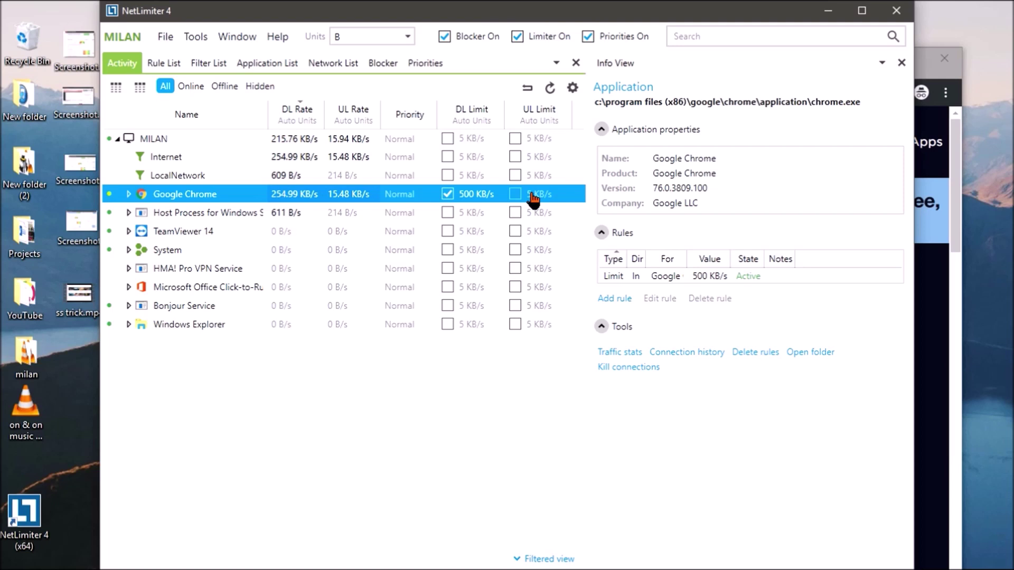
Add an upload limit of 1 for Google Chrome, switching the unit to MB/s.
double_click(536, 195)
drag(409, 364, 354, 365)
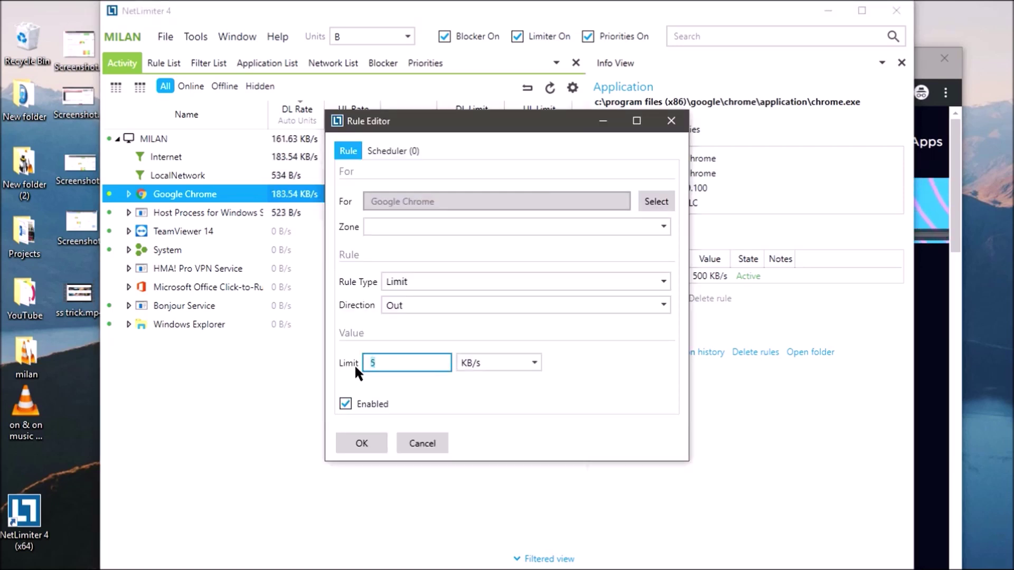
text(1)
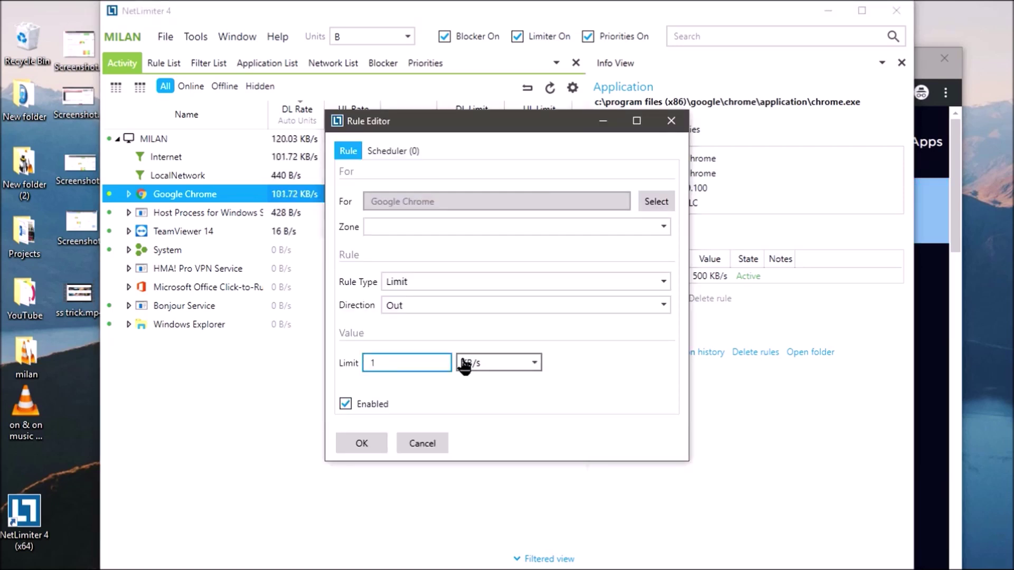
click(462, 364)
click(476, 414)
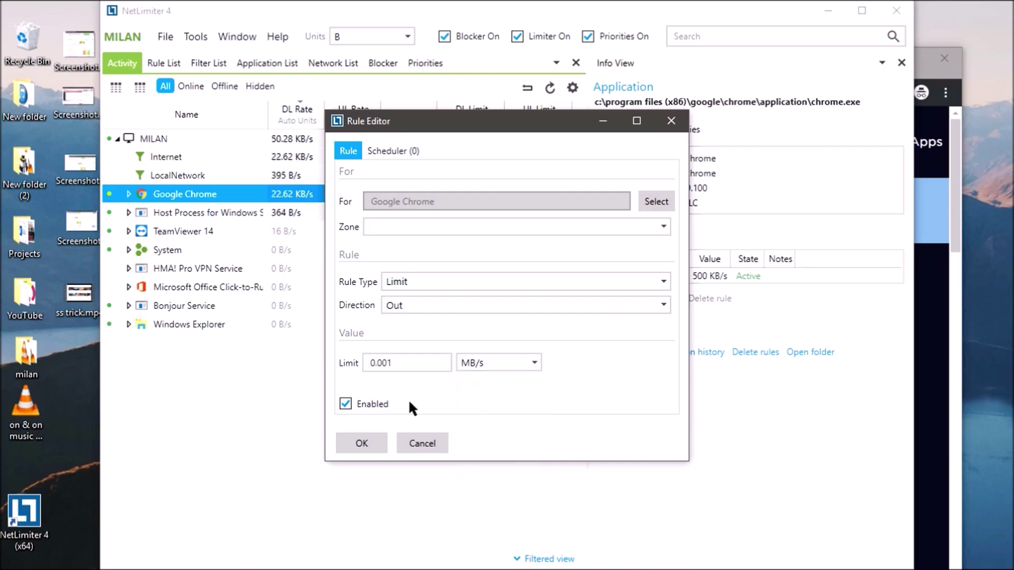
click(363, 443)
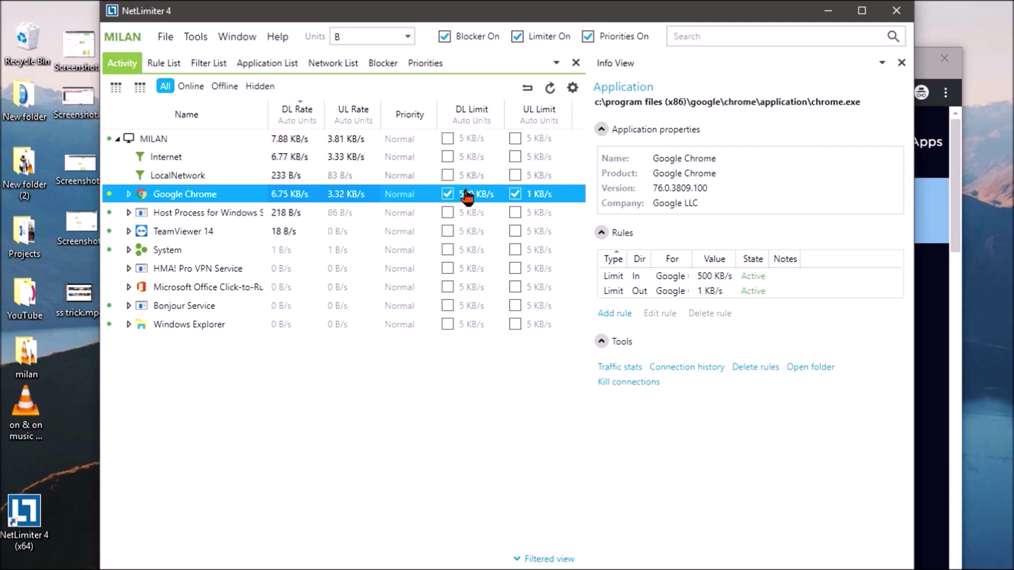
Change Chrome's upload limit to 1 MB/s, then bring the Speedtest window back.
double_click(535, 203)
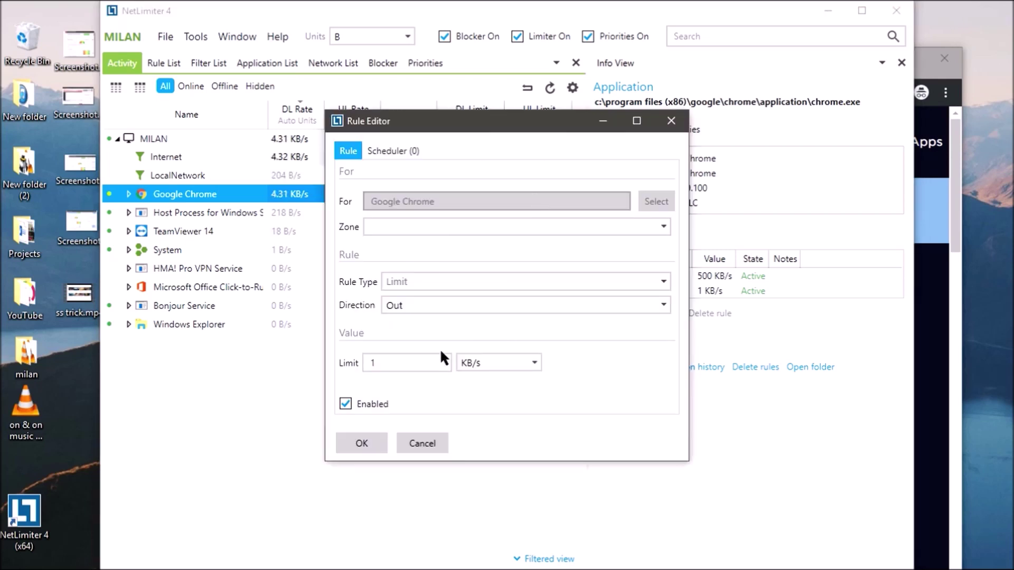
click(491, 363)
click(501, 414)
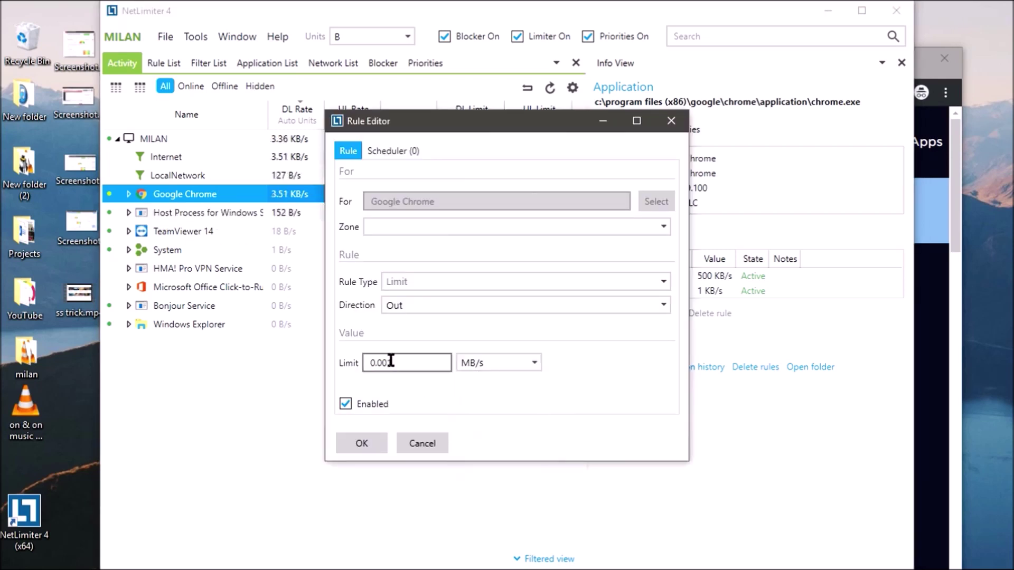
double_click(390, 362)
text(1)
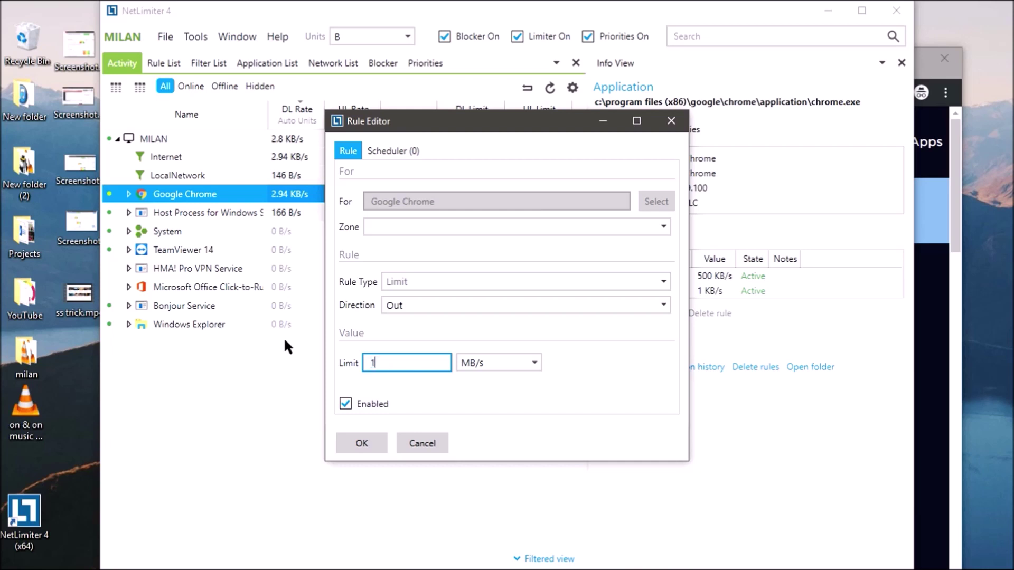
click(361, 442)
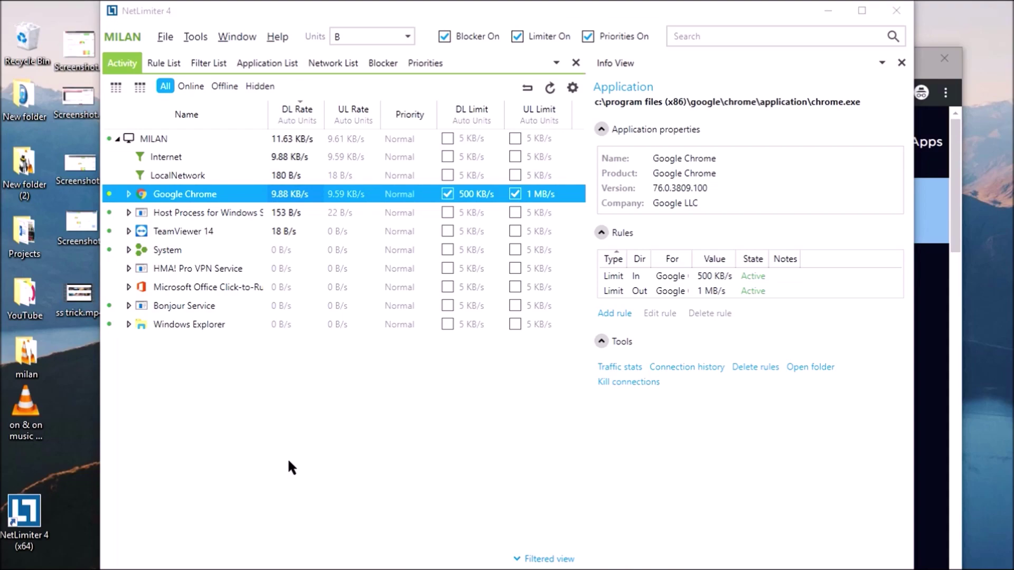
key(alt+Tab)
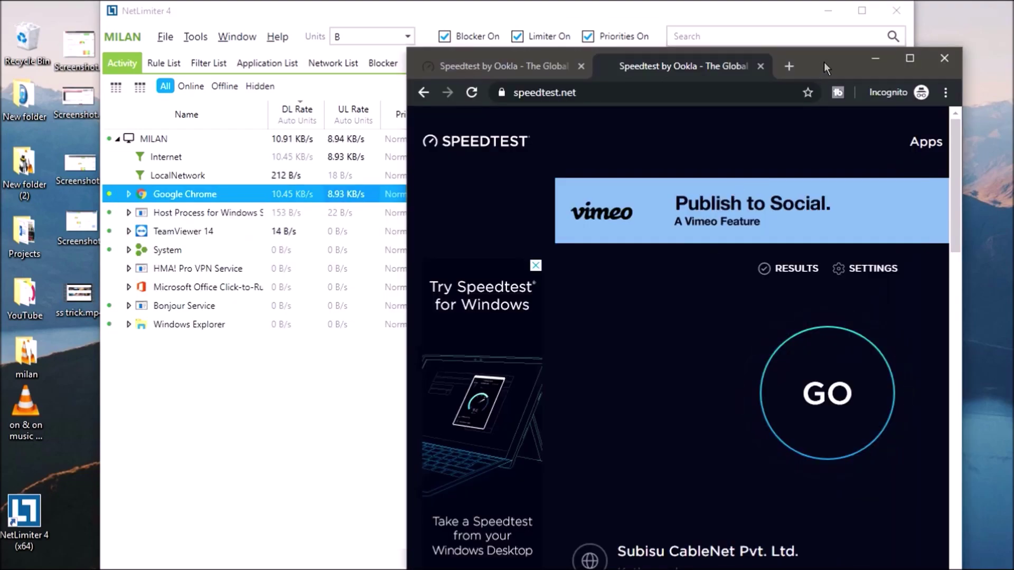
Maximize Chrome and rerun the speed test, getting 4.25 Mbps down and 7.36 Mbps up.
double_click(824, 62)
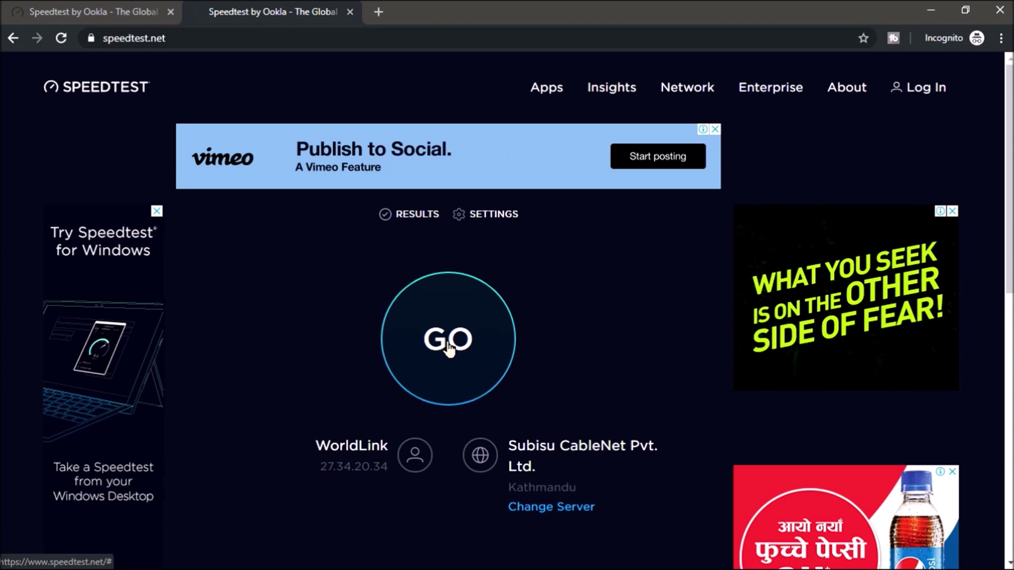
click(446, 343)
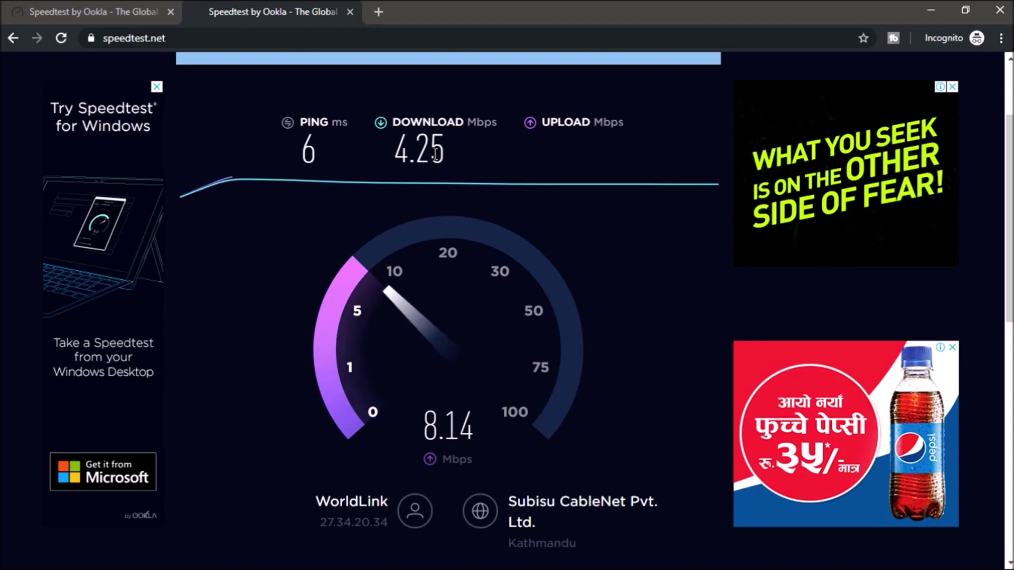
drag(444, 153, 402, 158)
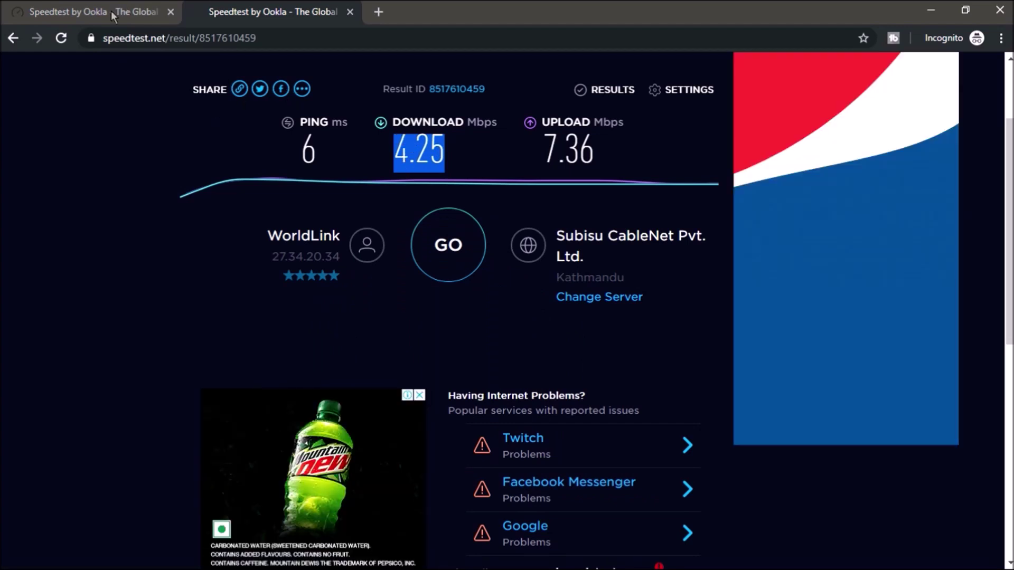
Compare download speeds across tabs: 18.69 Mbps earlier versus 4.25 Mbps limited.
click(117, 19)
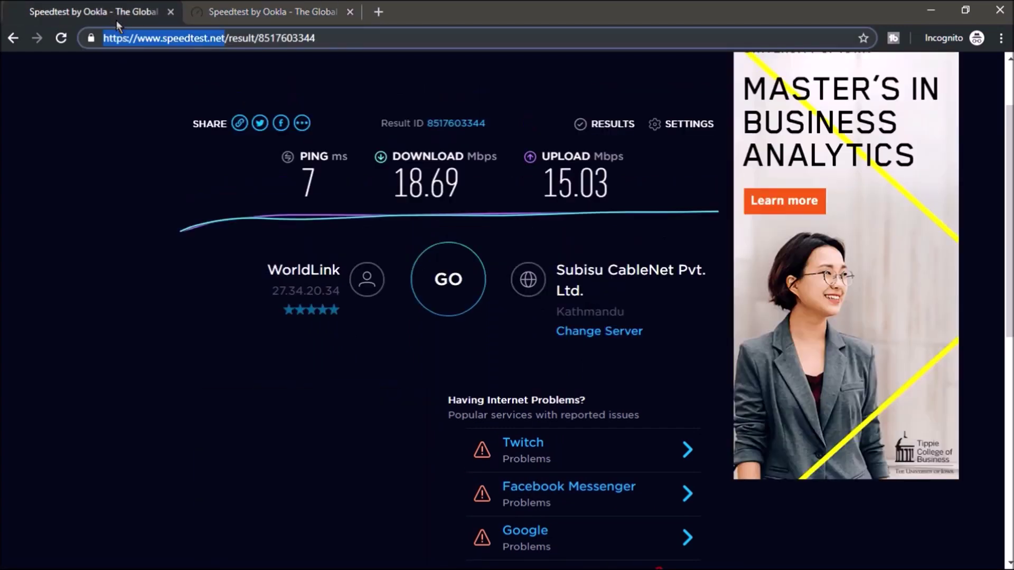
triple_click(399, 181)
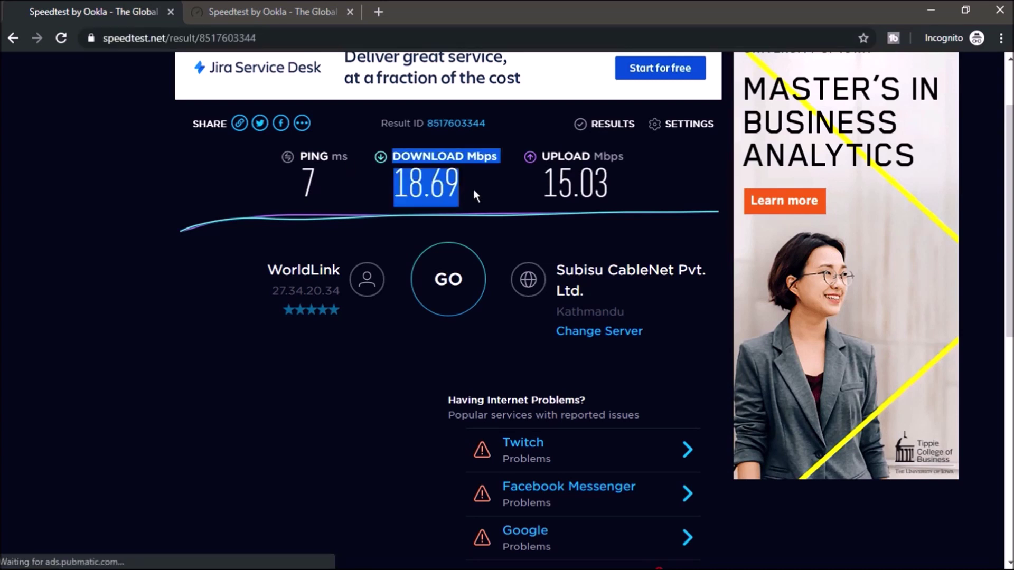
click(296, 10)
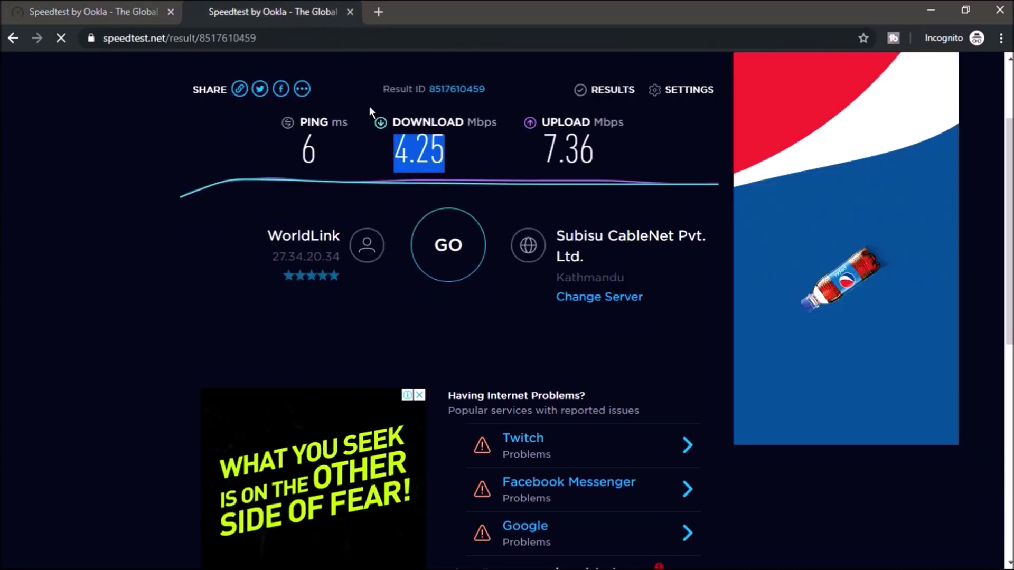
click(391, 116)
triple_click(457, 148)
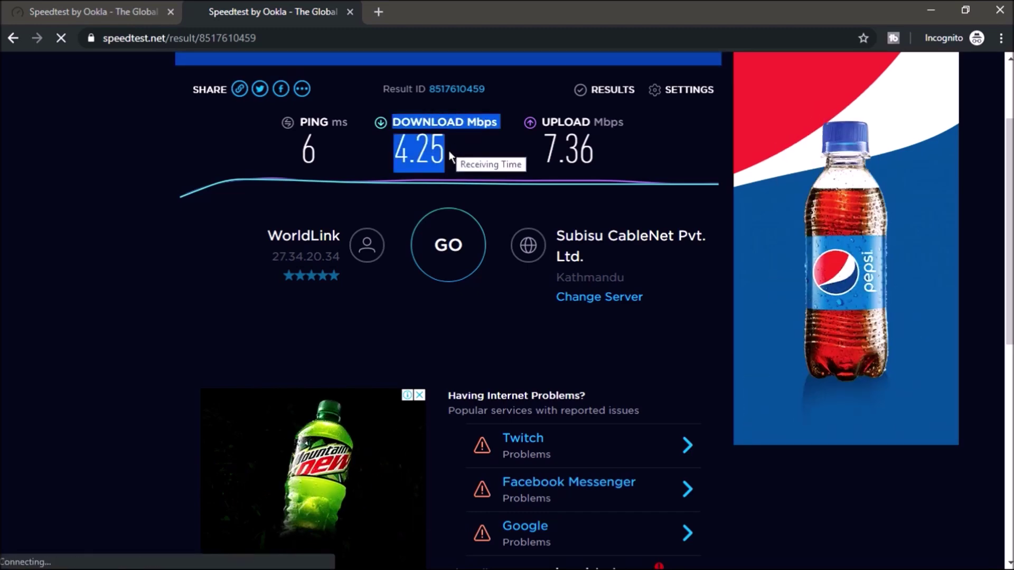
Compare upload speeds, 15.03 versus 7.36 Mbps, then return to NetLimiter 4.
key(ctrl+Tab)
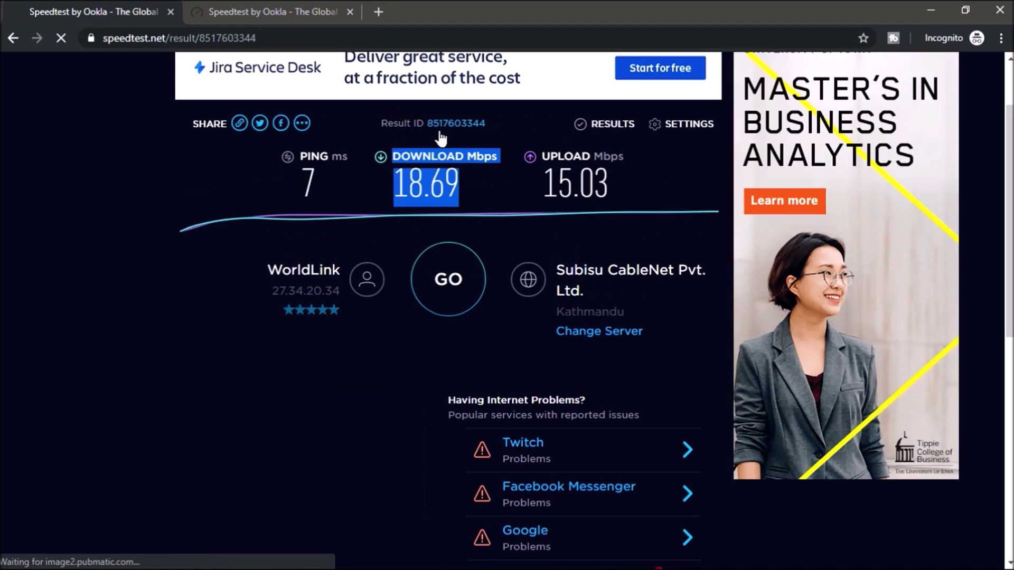
drag(543, 153, 617, 187)
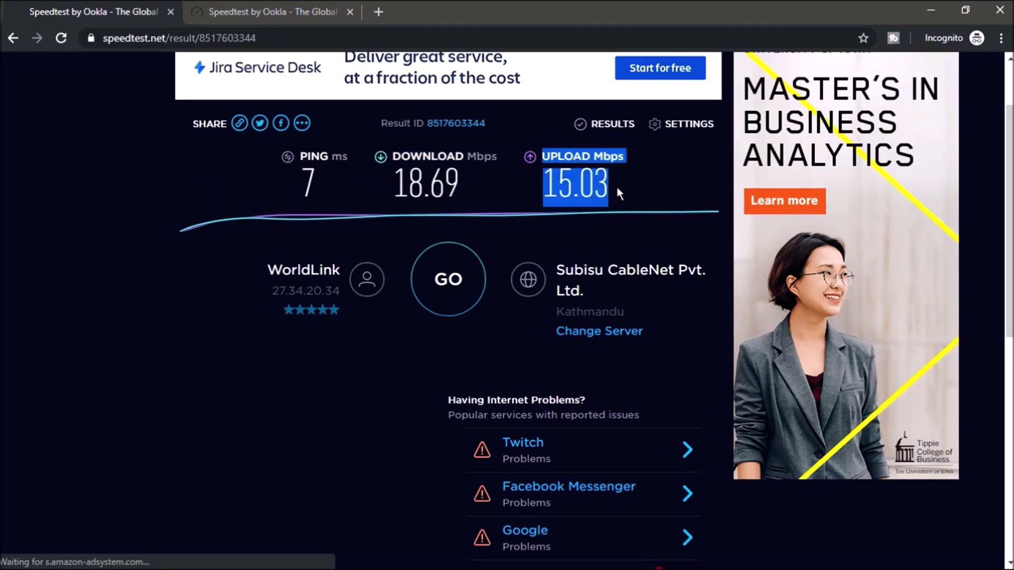
click(292, 8)
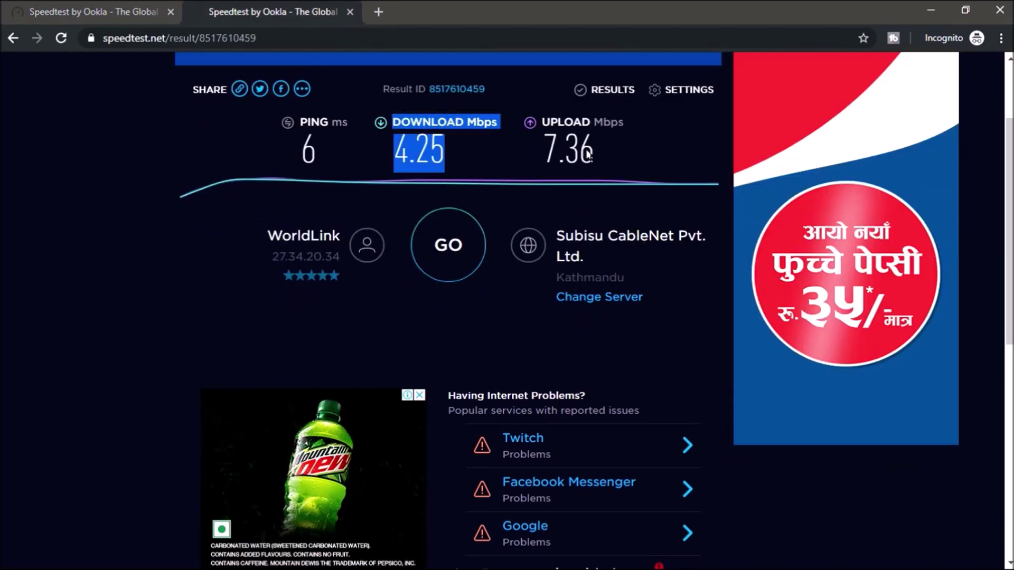
drag(541, 119, 606, 154)
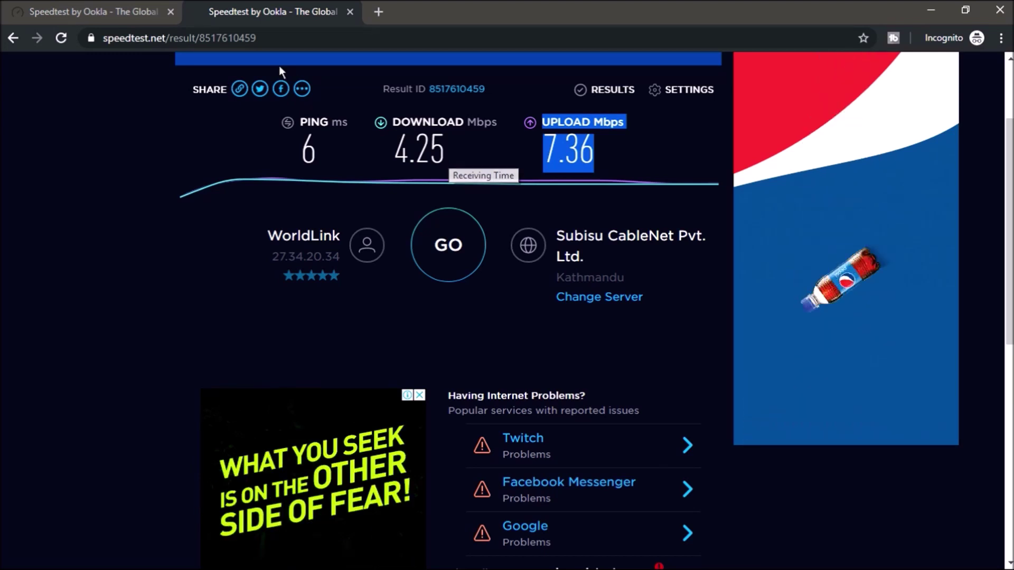
click(107, 6)
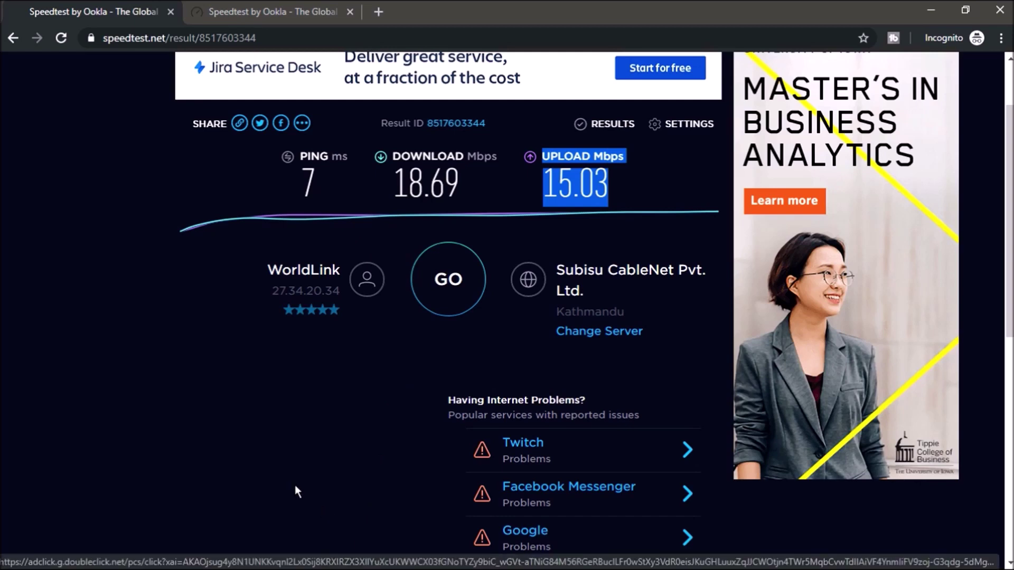
key(alt+Tab)
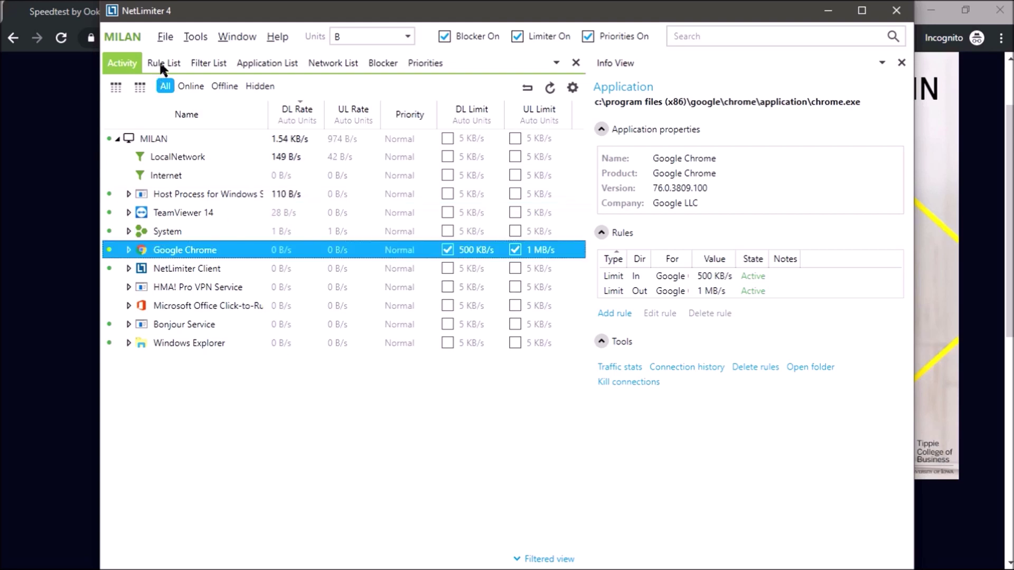
Toggle the Online and Hidden filters, then browse the rule, filter, application and network lists.
click(191, 85)
click(260, 86)
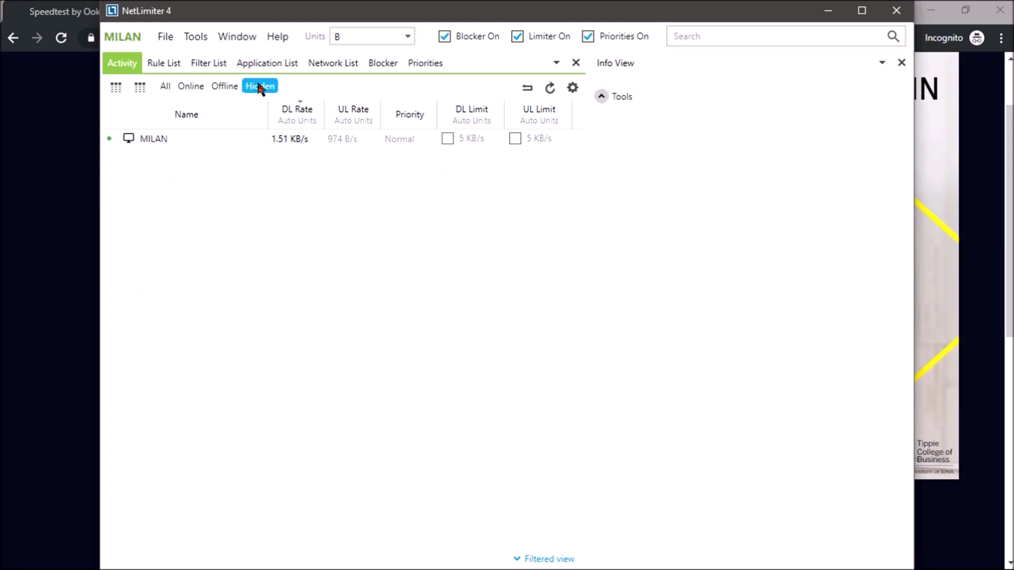
click(175, 61)
click(215, 61)
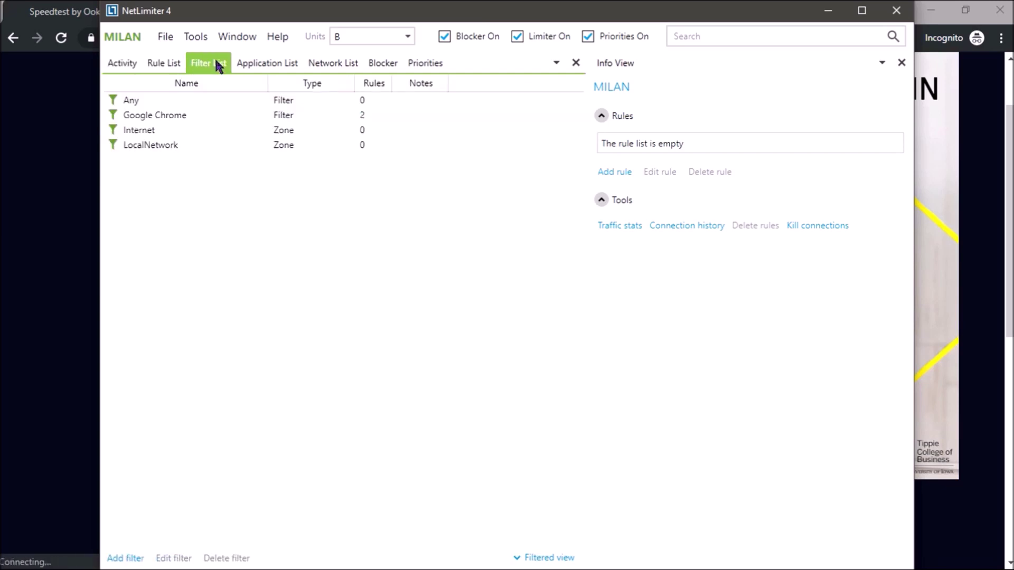
click(269, 61)
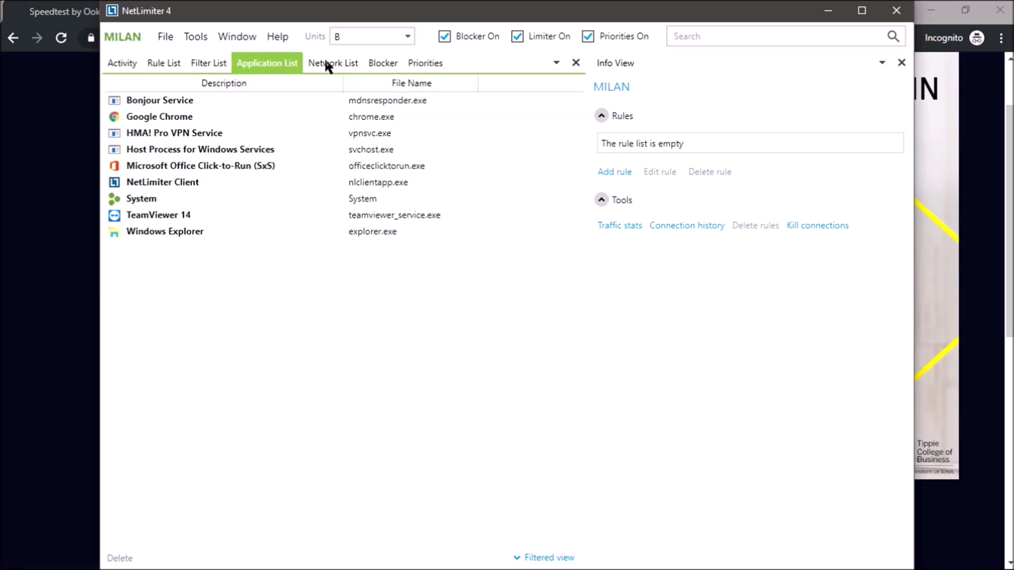
click(355, 65)
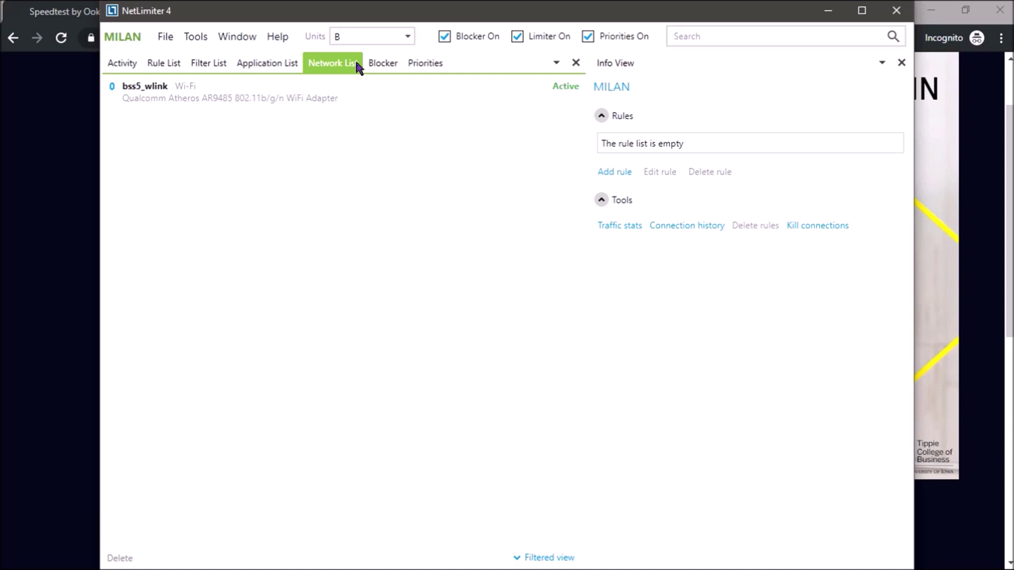